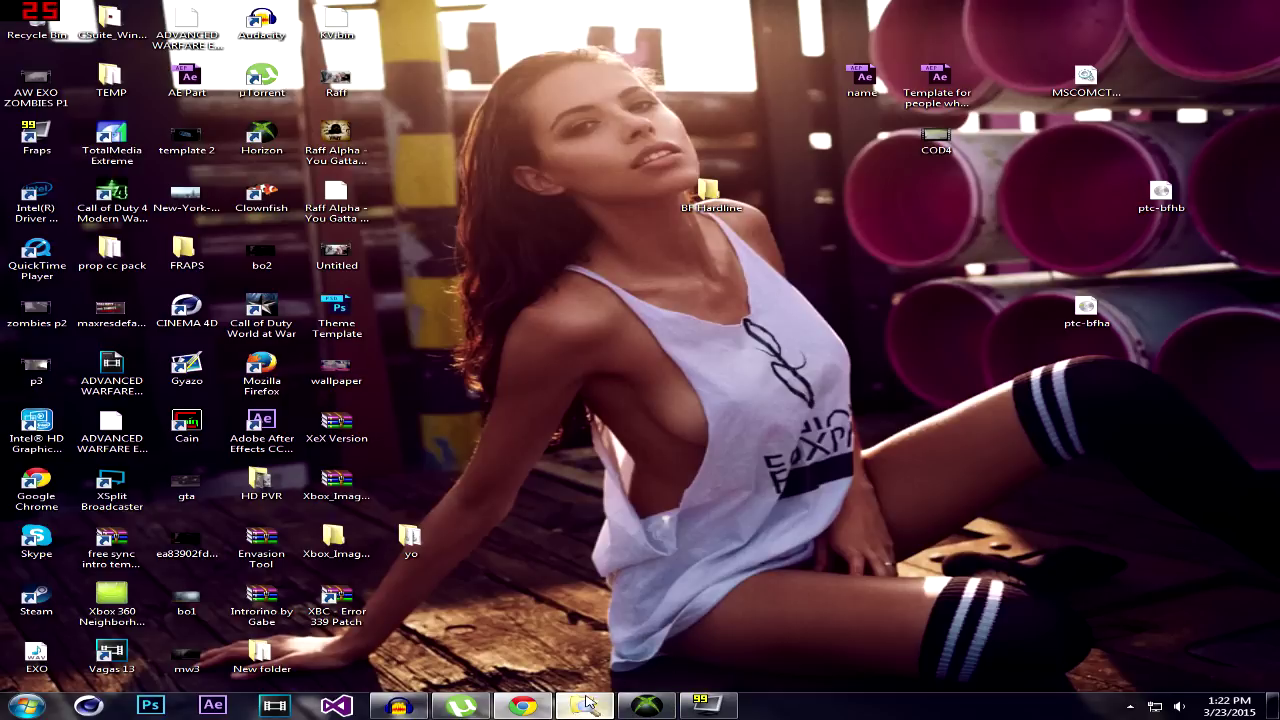
# Restore the Xbox Image Browser v2.9 window from the taskbar.
pyautogui.click(610, 642)
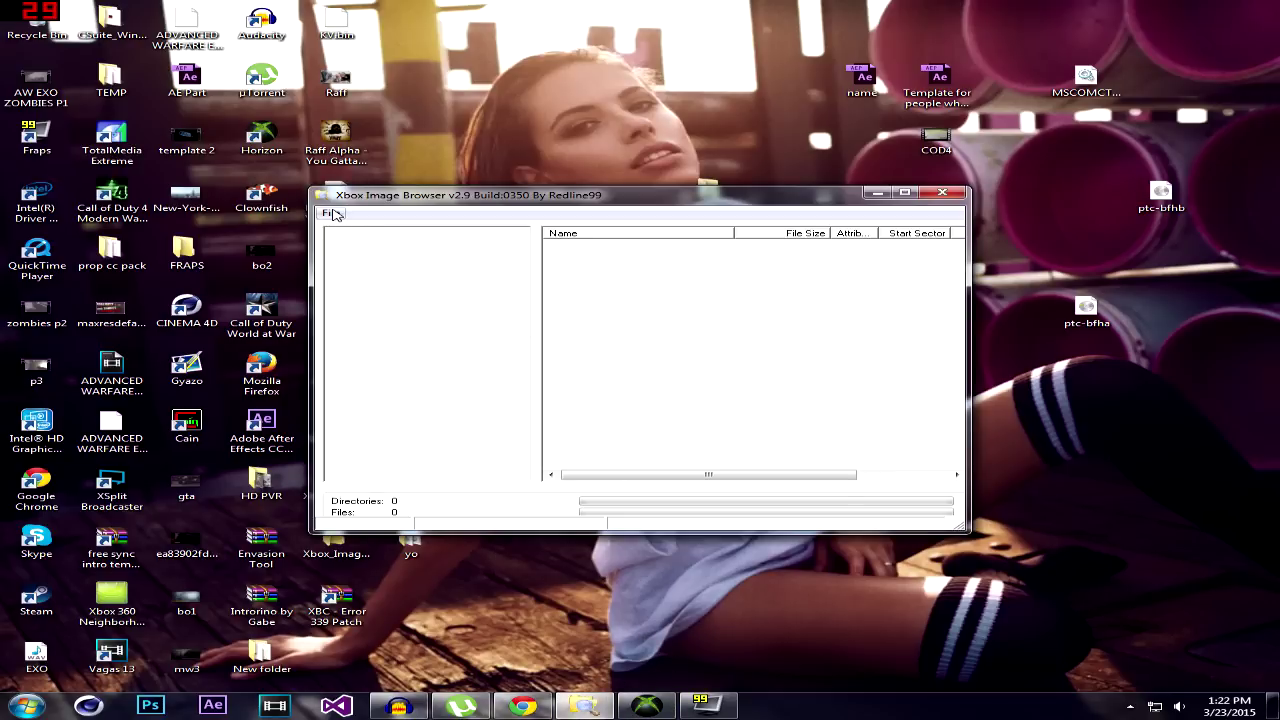
# Browse the Desktop in the Open Image File picker, cancel it, and switch to µTorrent.
pyautogui.click(330, 213)
pyautogui.click(351, 244)
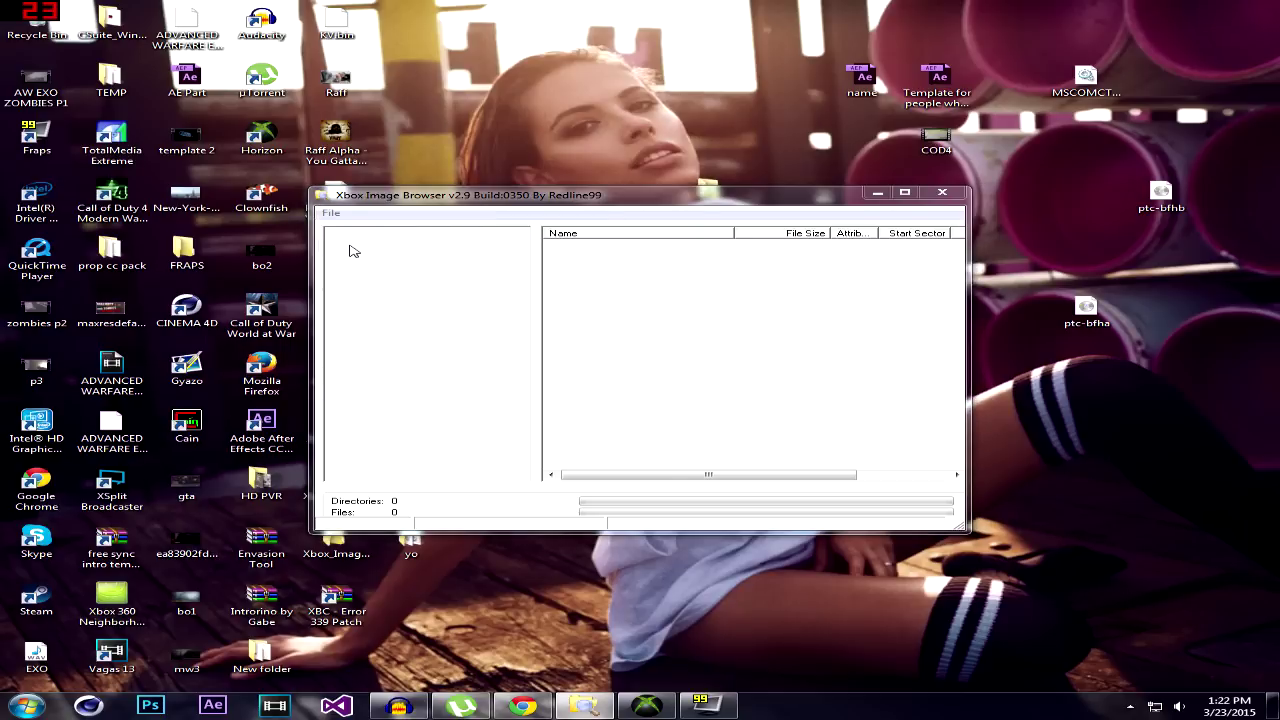
pyautogui.click(432, 318)
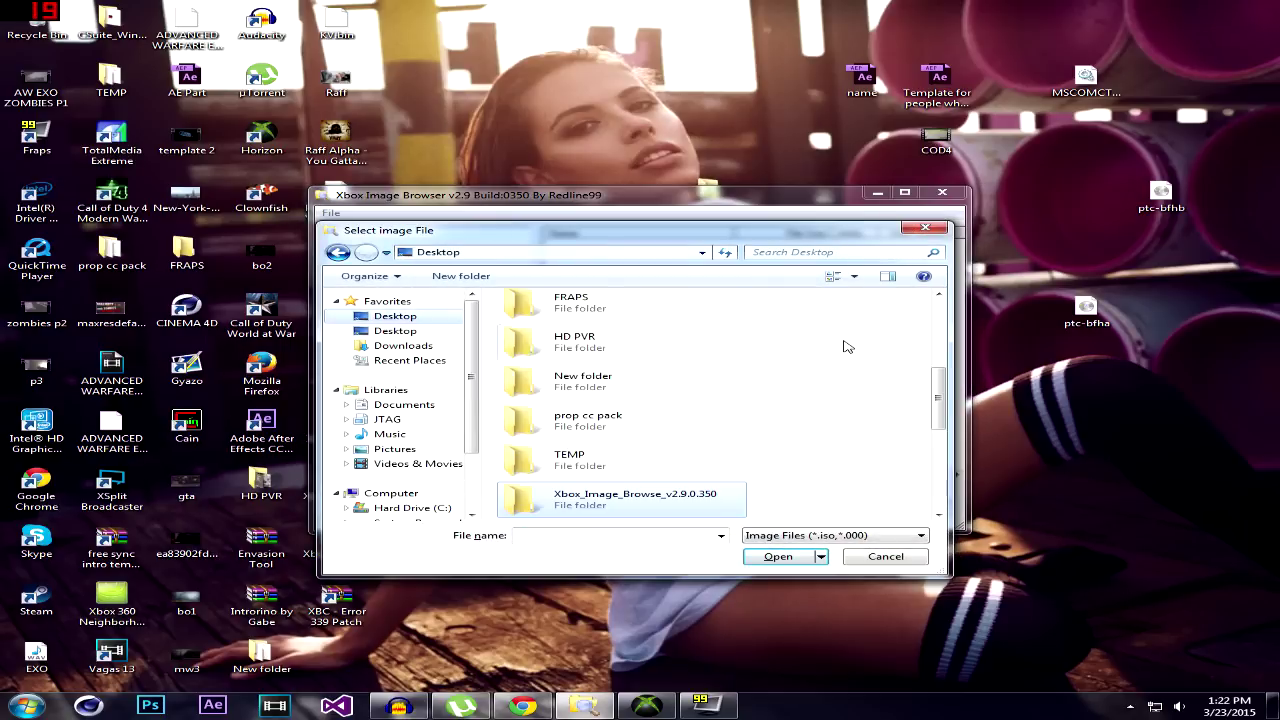
pyautogui.click(925, 228)
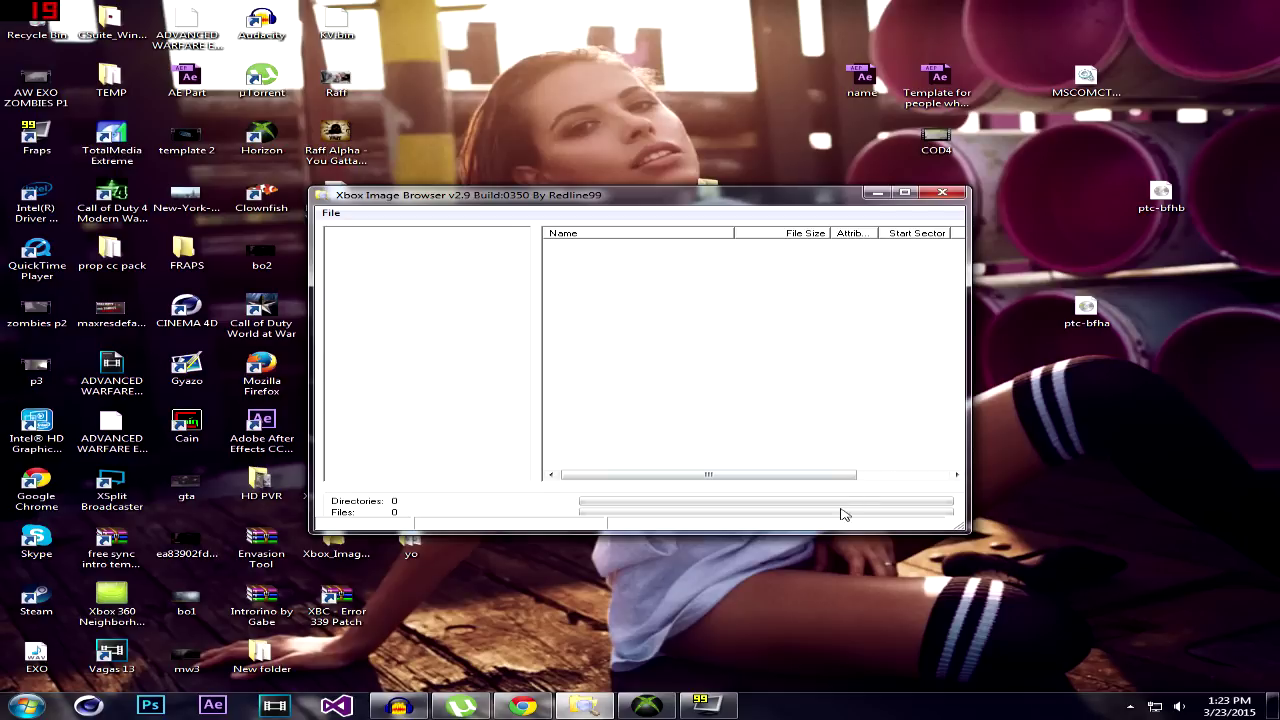
pyautogui.click(460, 706)
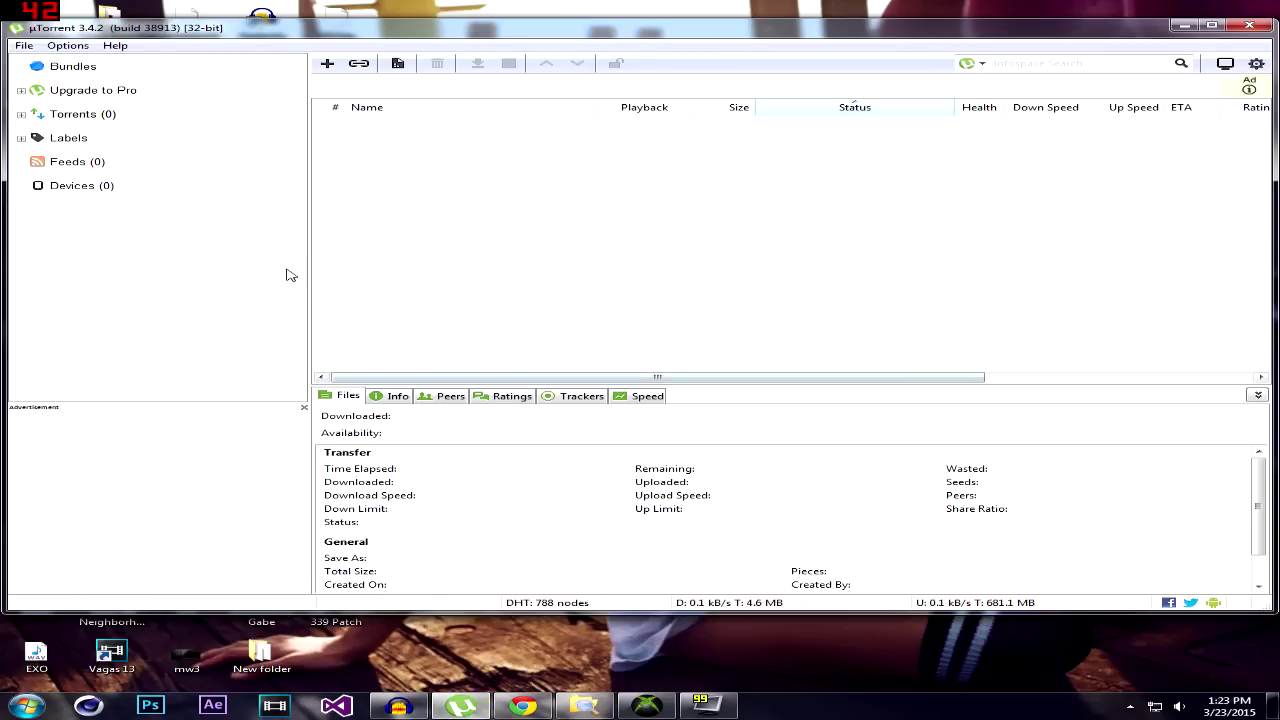
# Look through the Downloads folder in µTorrent's Add Torrent dialog and close it without adding anything.
pyautogui.click(23, 45)
pyautogui.click(30, 62)
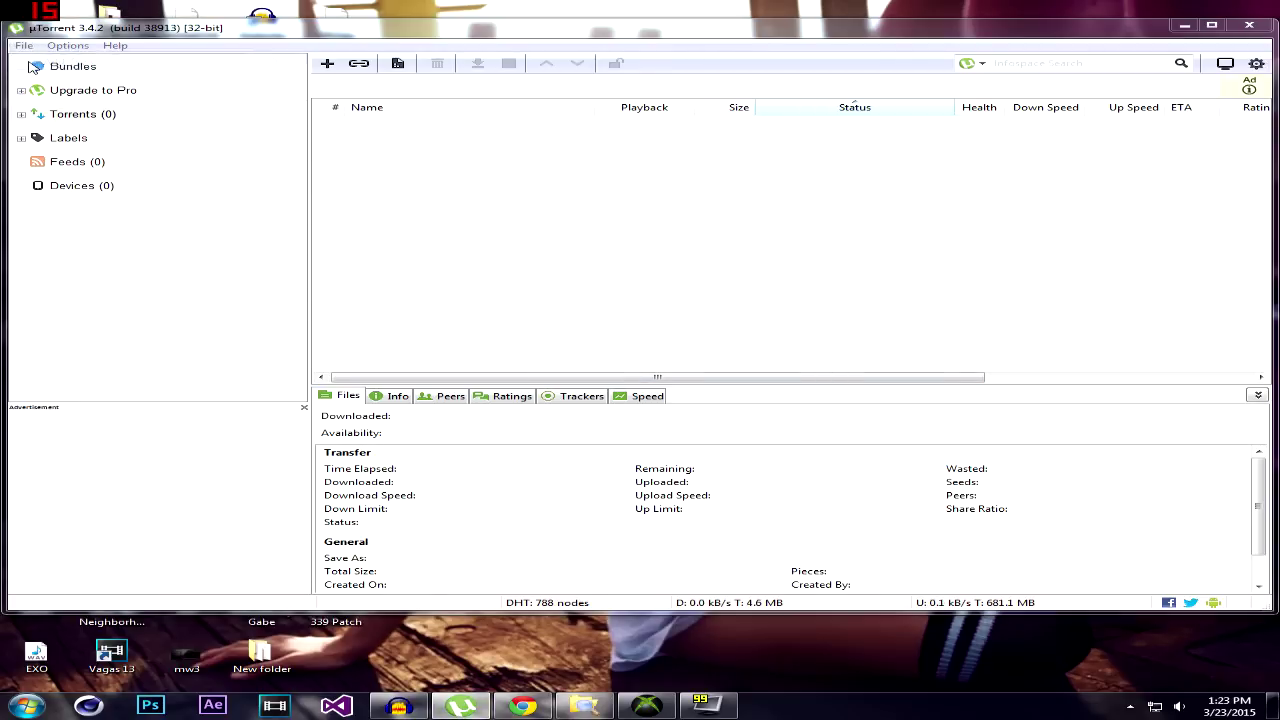
pyautogui.click(93, 178)
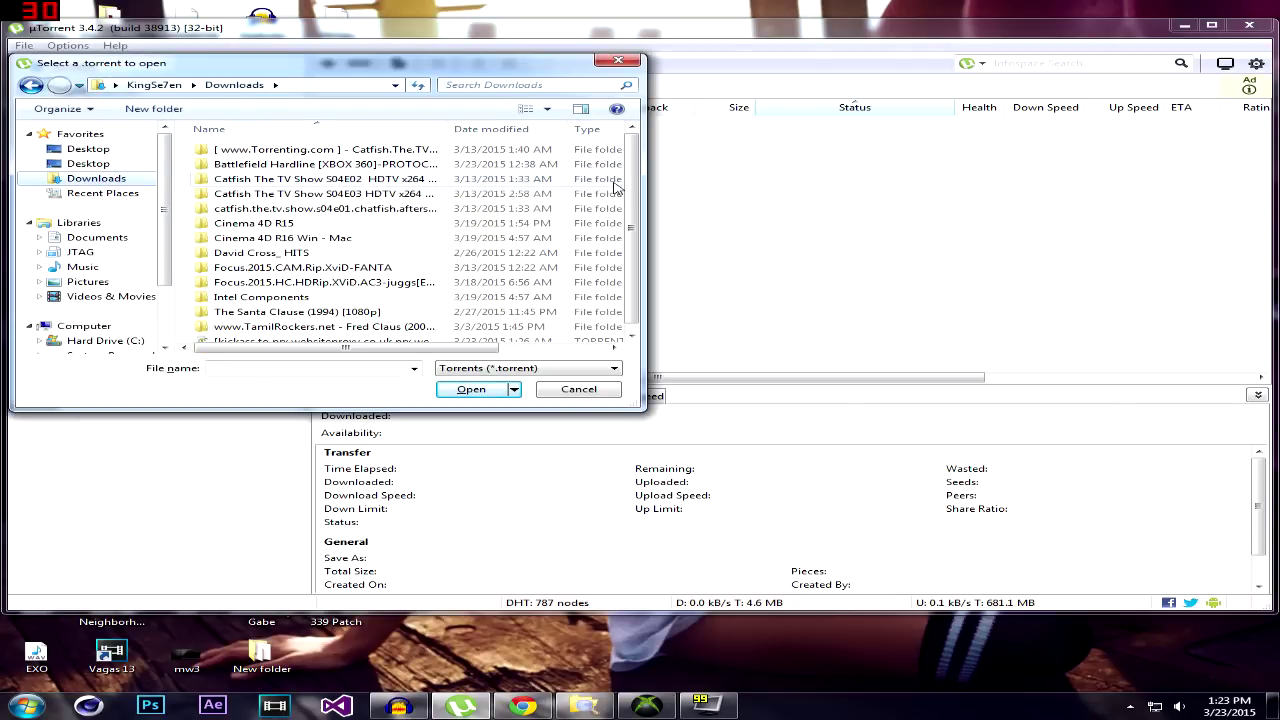
pyautogui.scroll(-1, 634, 213)
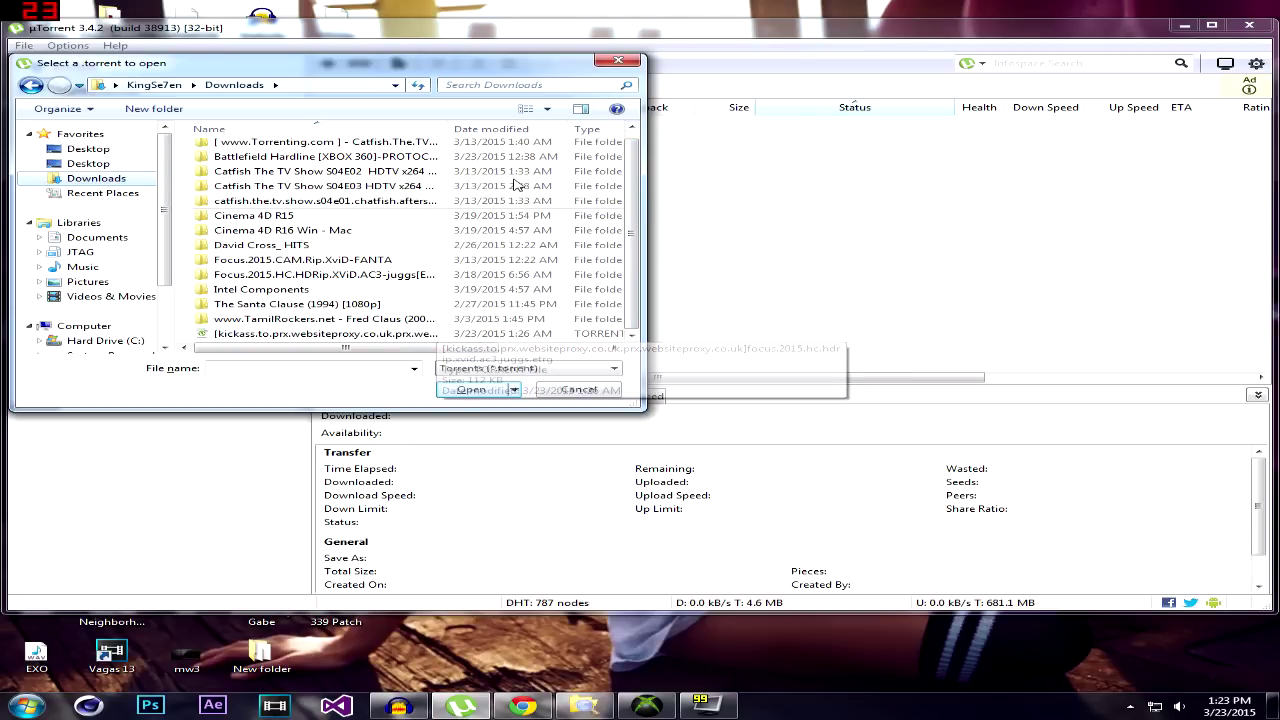
pyautogui.click(618, 60)
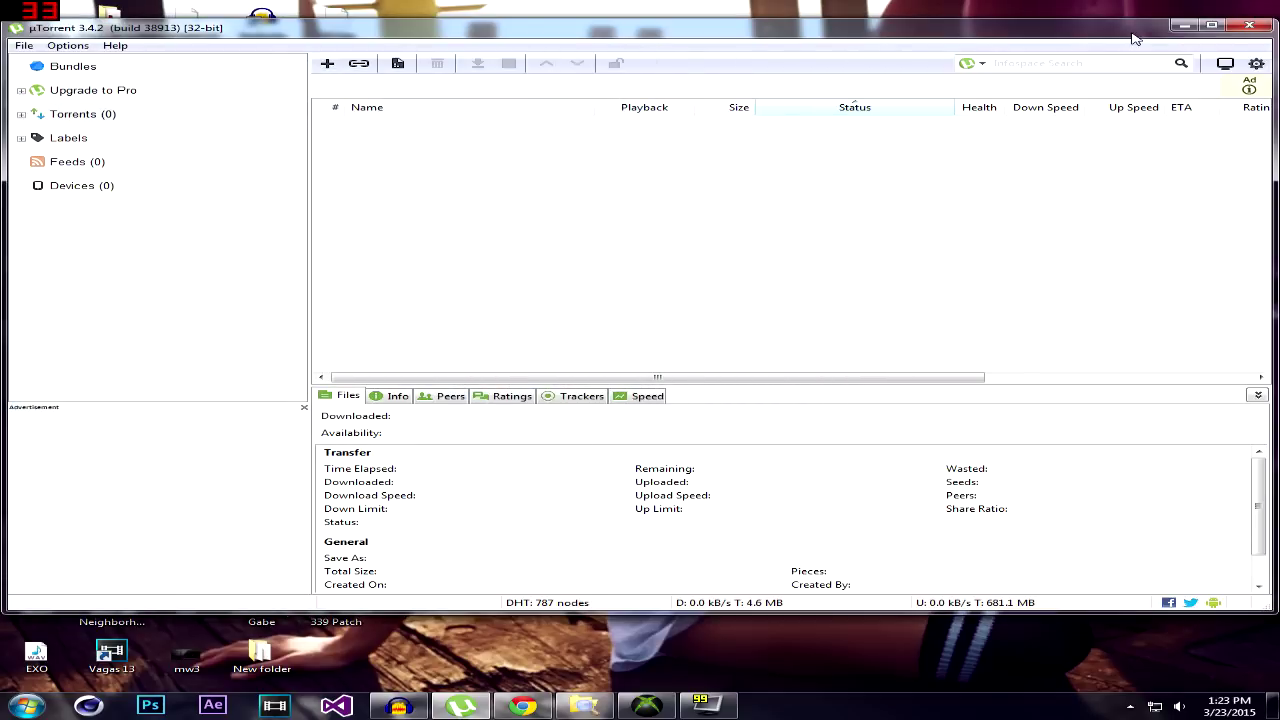
# Minimize µTorrent and load the ptc-bfha disc image from the Desktop into Xbox Image Browser.
pyautogui.click(1183, 25)
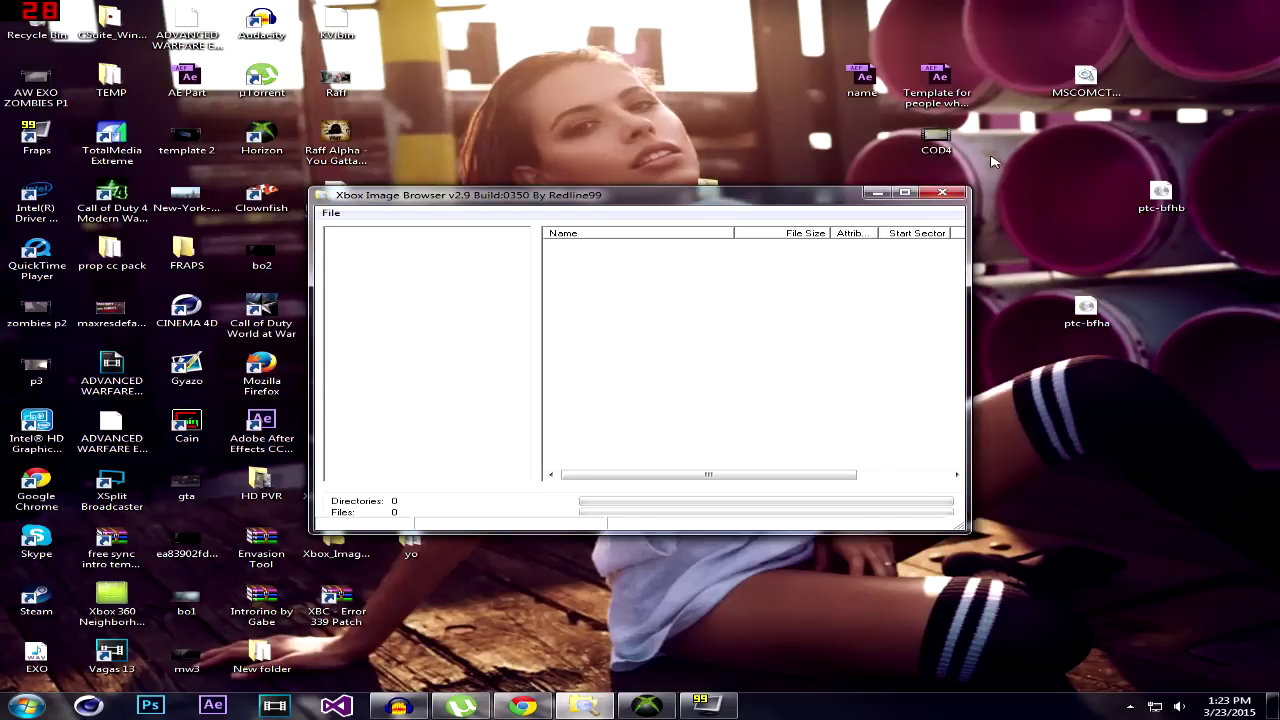
pyautogui.click(331, 213)
pyautogui.click(358, 248)
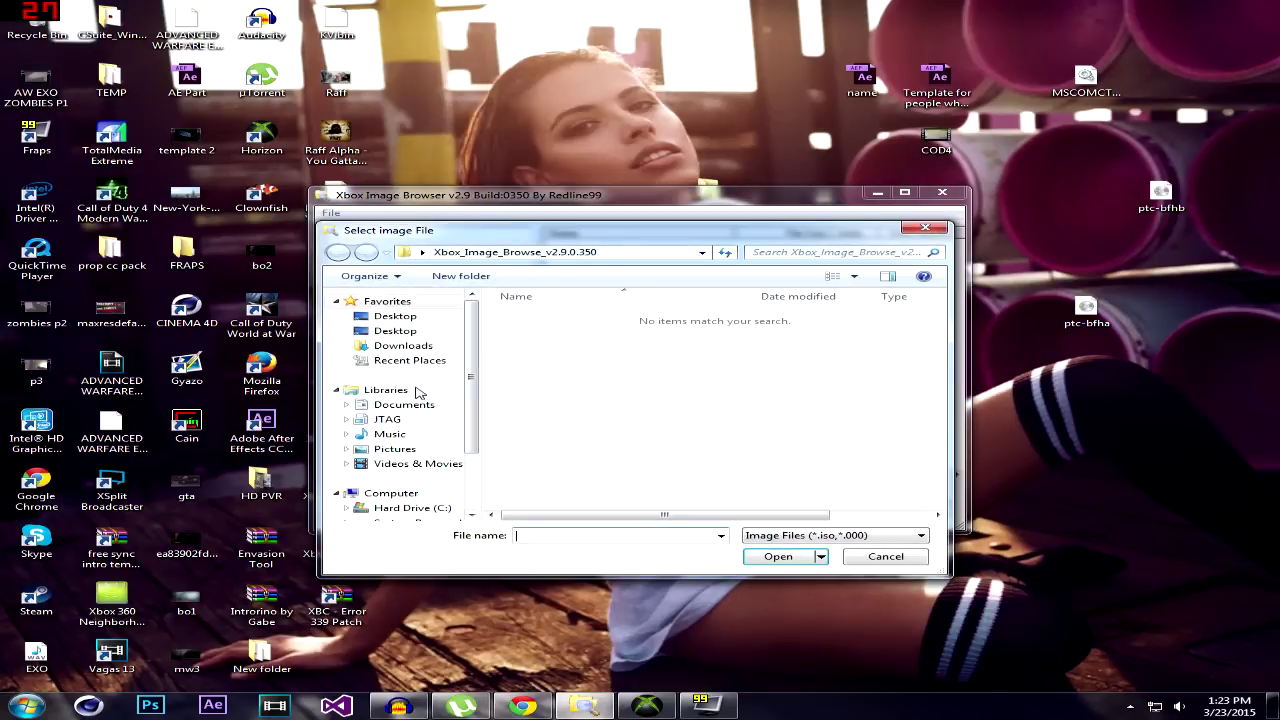
pyautogui.click(413, 330)
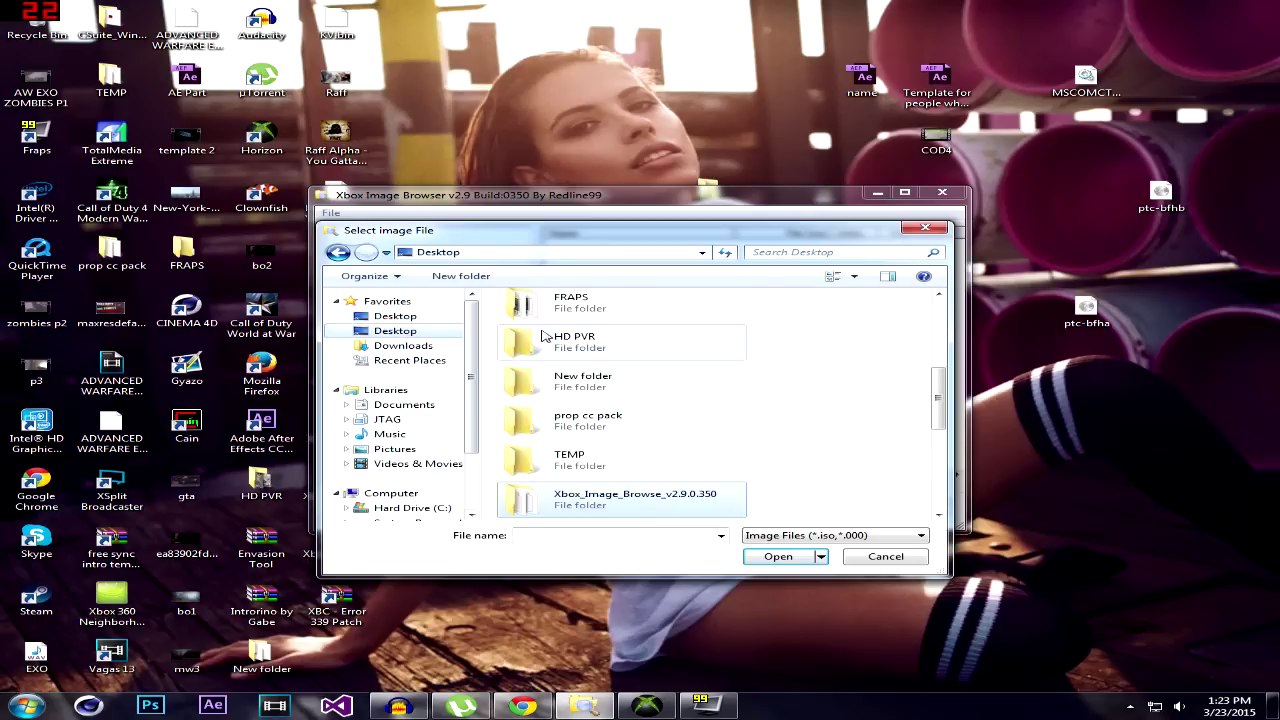
pyautogui.moveTo(940, 395)
pyautogui.mouseDown()
pyautogui.moveTo(940, 435)
pyautogui.moveTo(772, 473)
pyautogui.mouseUp()
pyautogui.scroll(-1, 772, 473)
pyautogui.click(588, 424)
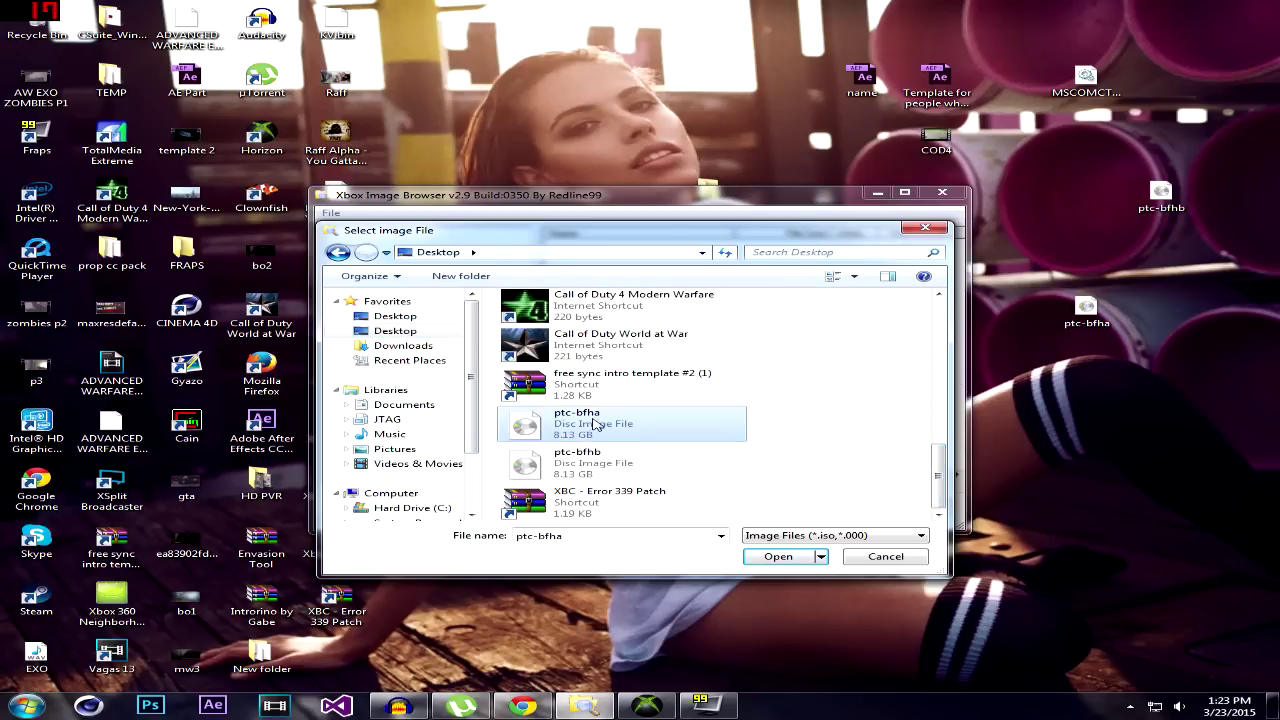
pyautogui.doubleClick(588, 424)
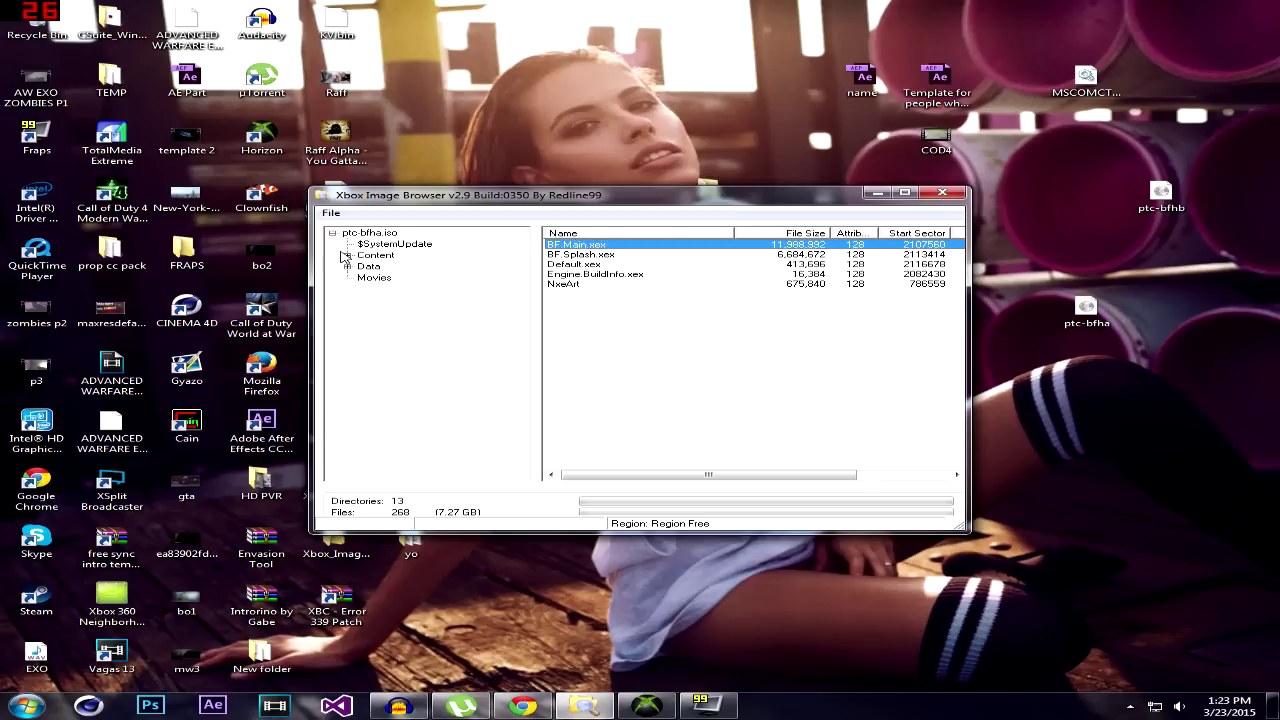
# Start extracting ptc-bfha.iso, inspect the BF Hardline folder, then cancel the destination choice.
pyautogui.click(332, 233)
pyautogui.rightClick(360, 235)
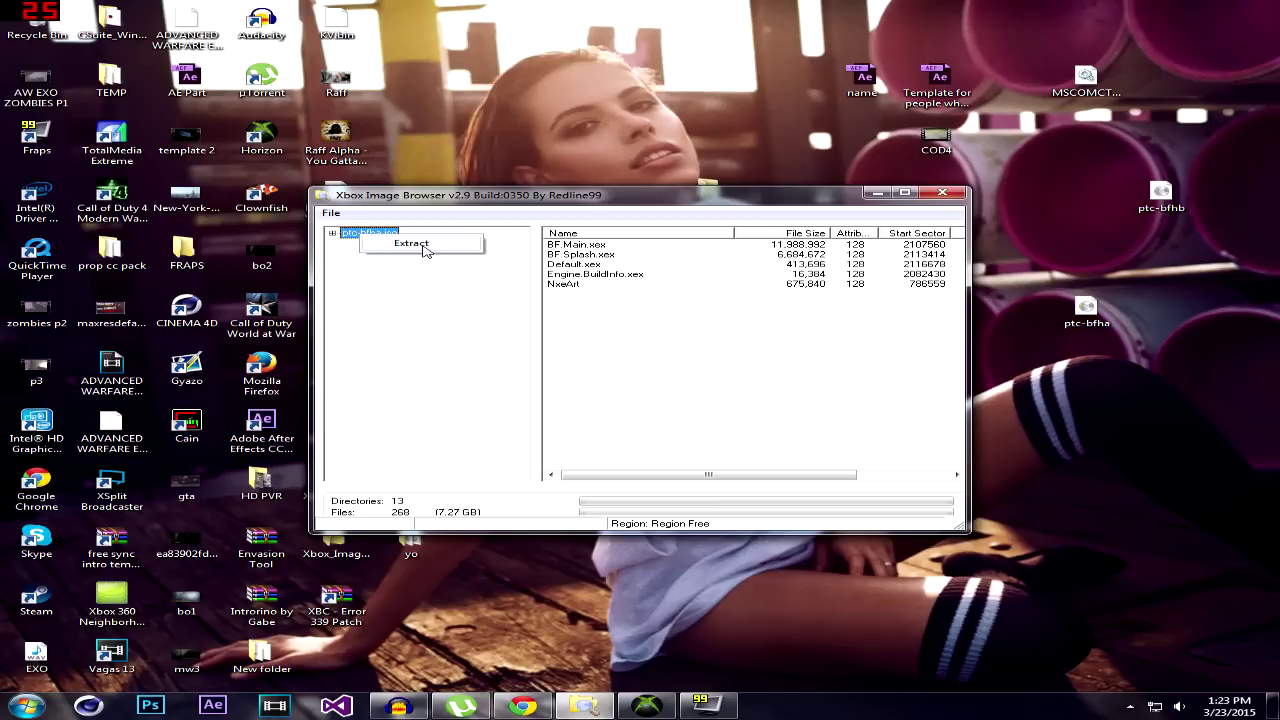
pyautogui.click(424, 250)
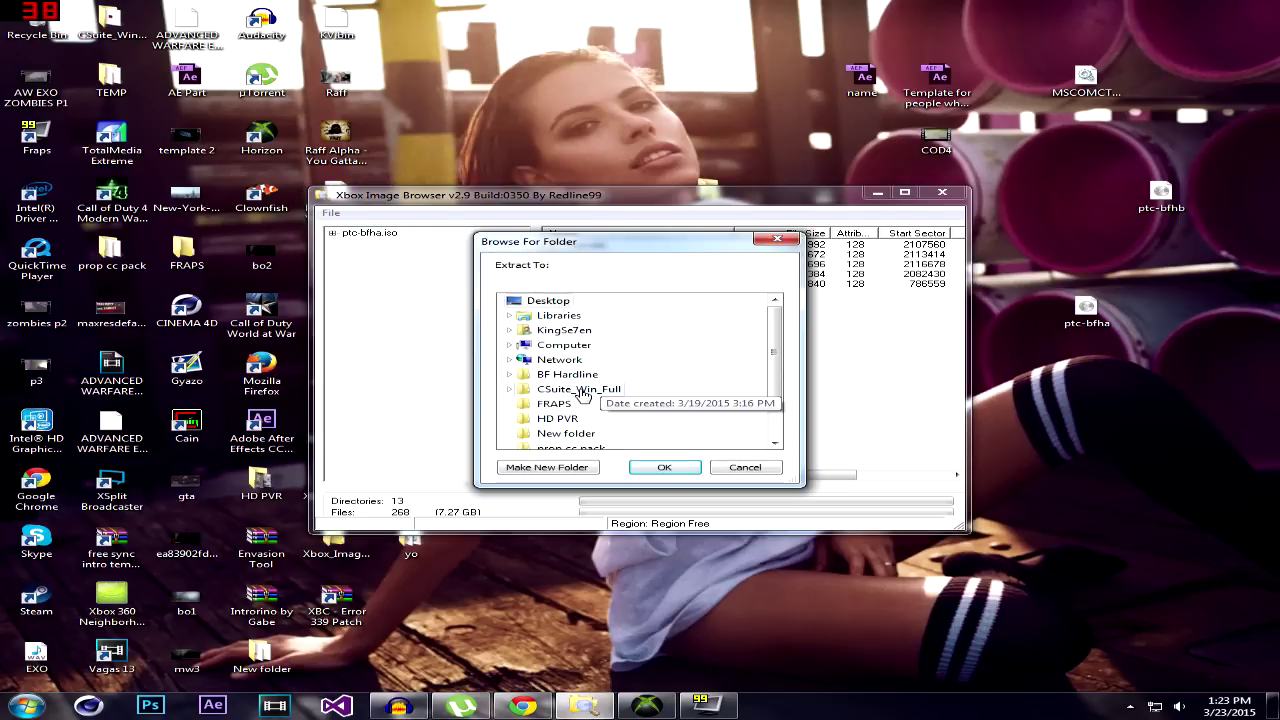
pyautogui.doubleClick(540, 376)
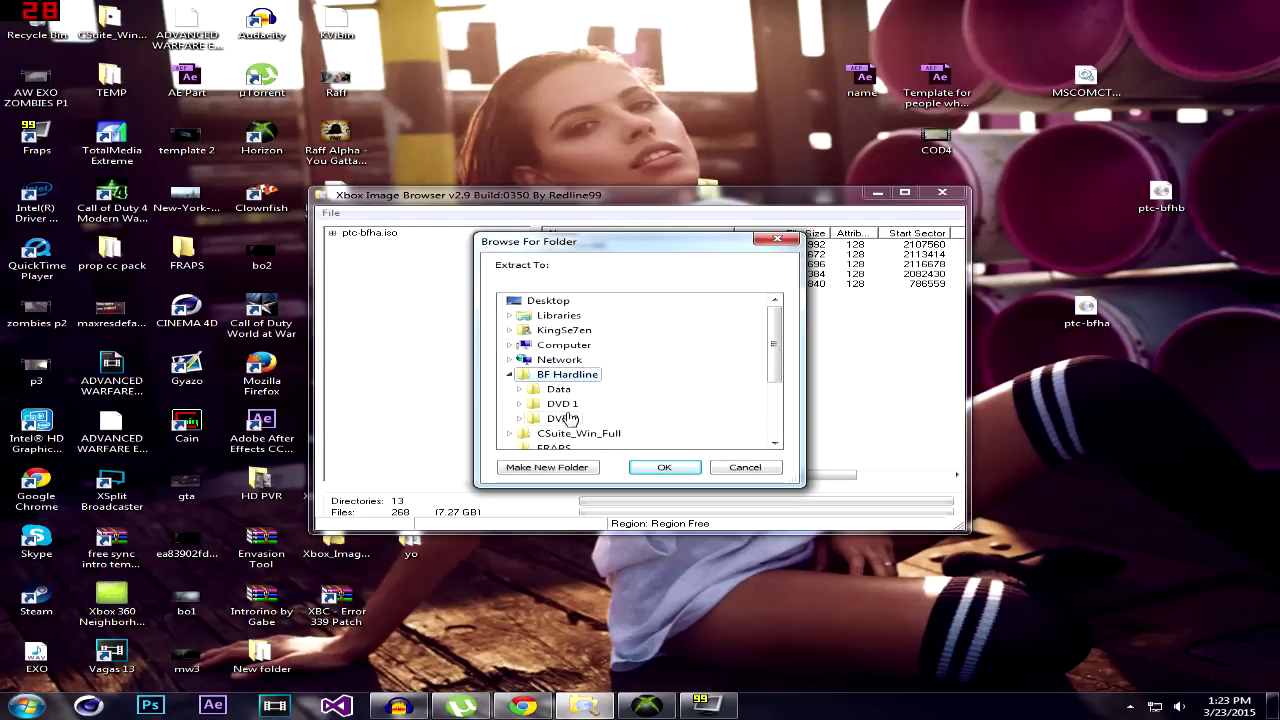
pyautogui.click(510, 376)
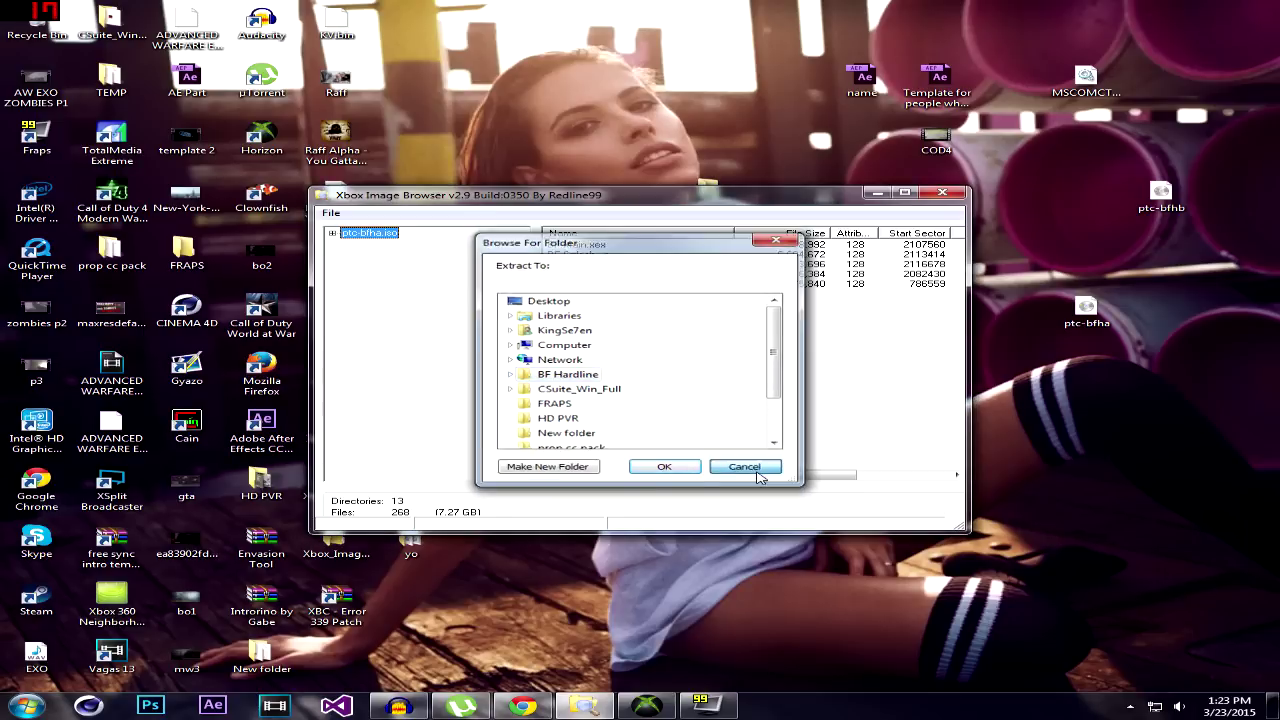
pyautogui.click(757, 472)
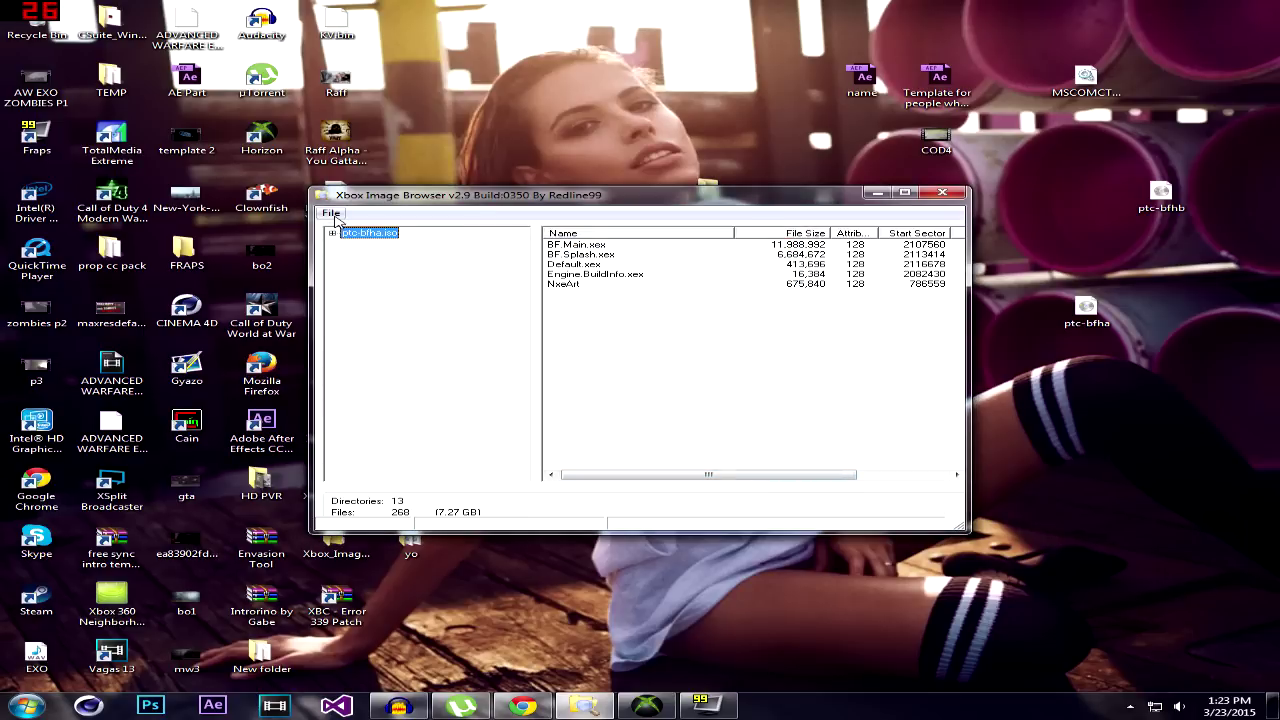
# Close the ptc-bfha image and load the ptc-bfhb disc image instead.
pyautogui.click(330, 213)
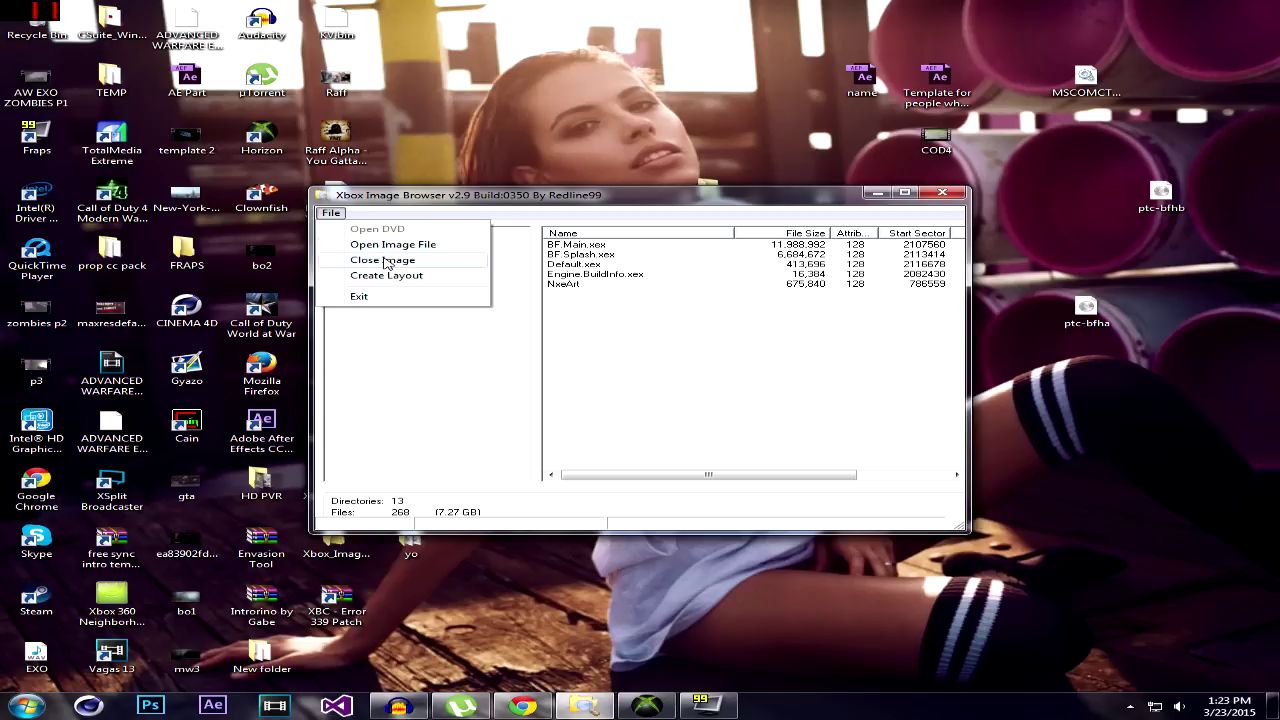
pyautogui.click(382, 259)
pyautogui.click(330, 213)
pyautogui.click(343, 245)
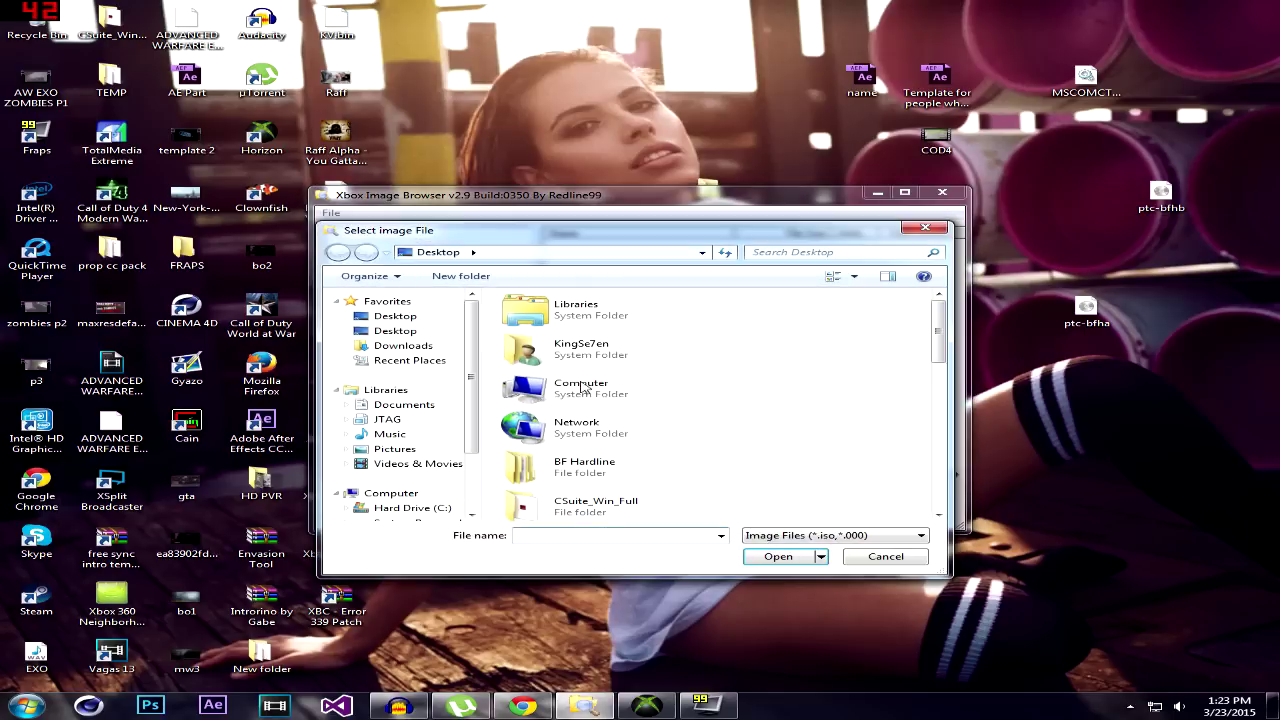
pyautogui.scroll(-2, 911, 418)
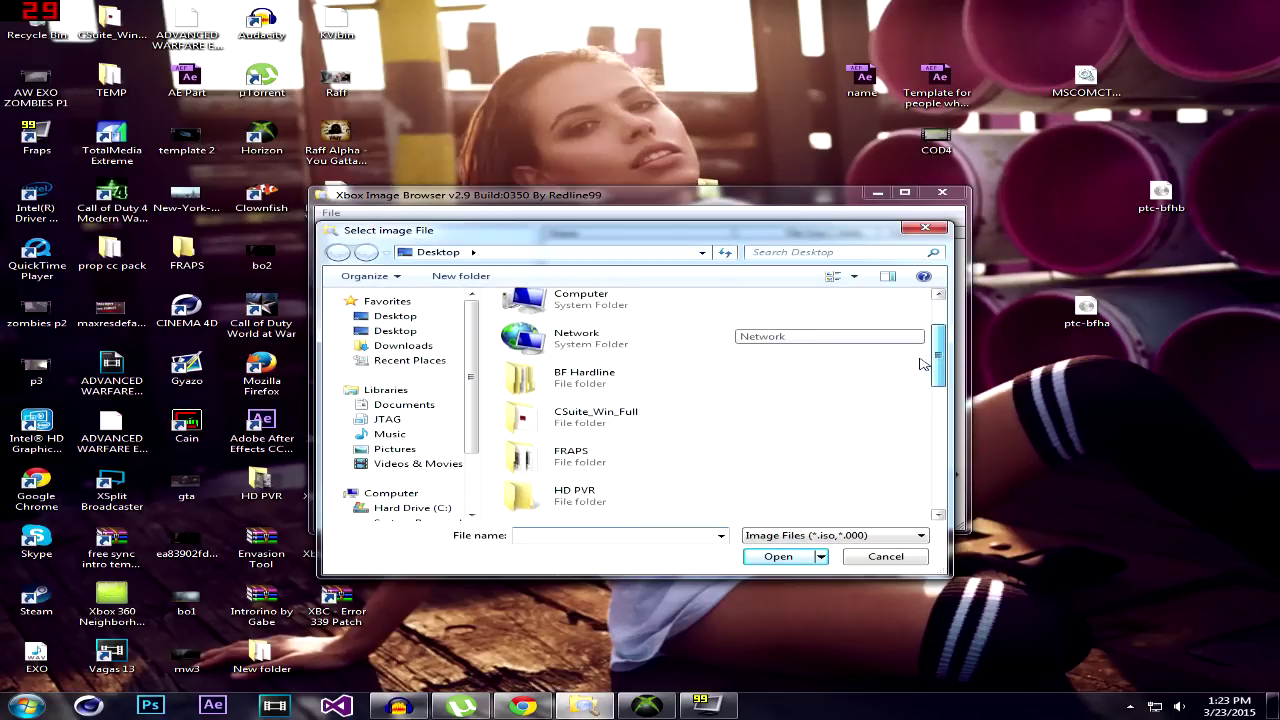
pyautogui.scroll(-4, 905, 440)
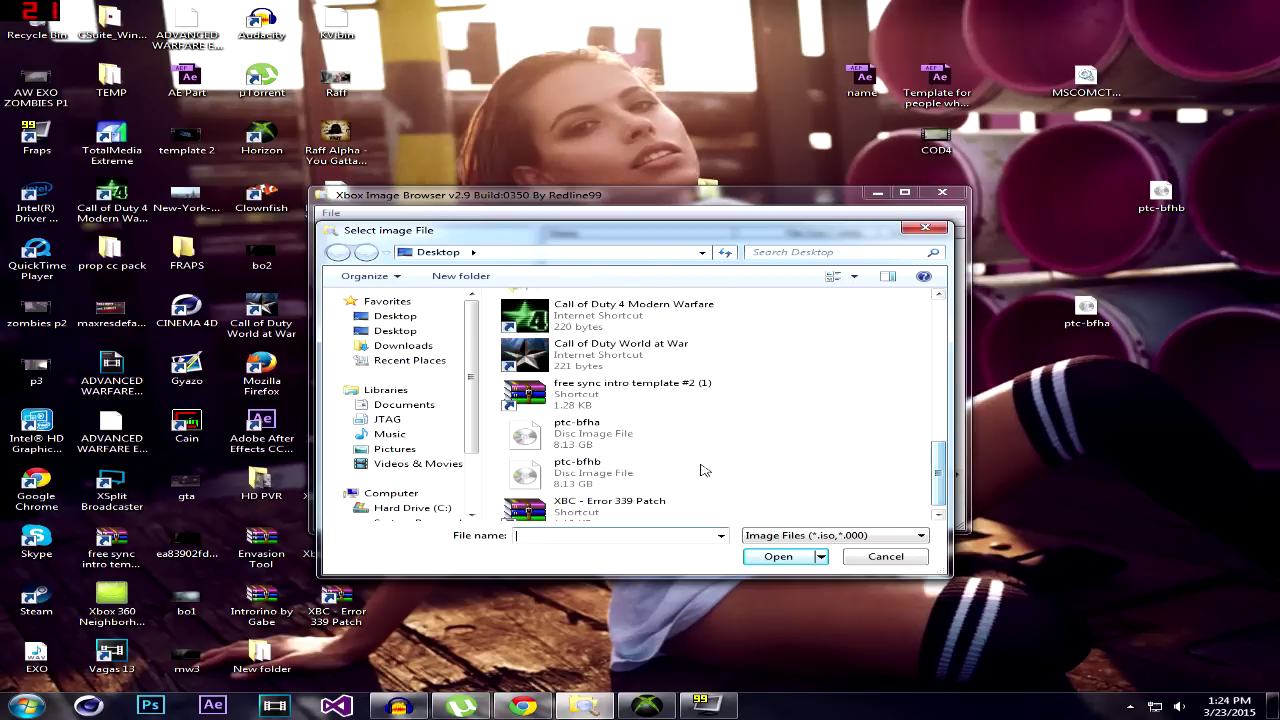
pyautogui.doubleClick(640, 477)
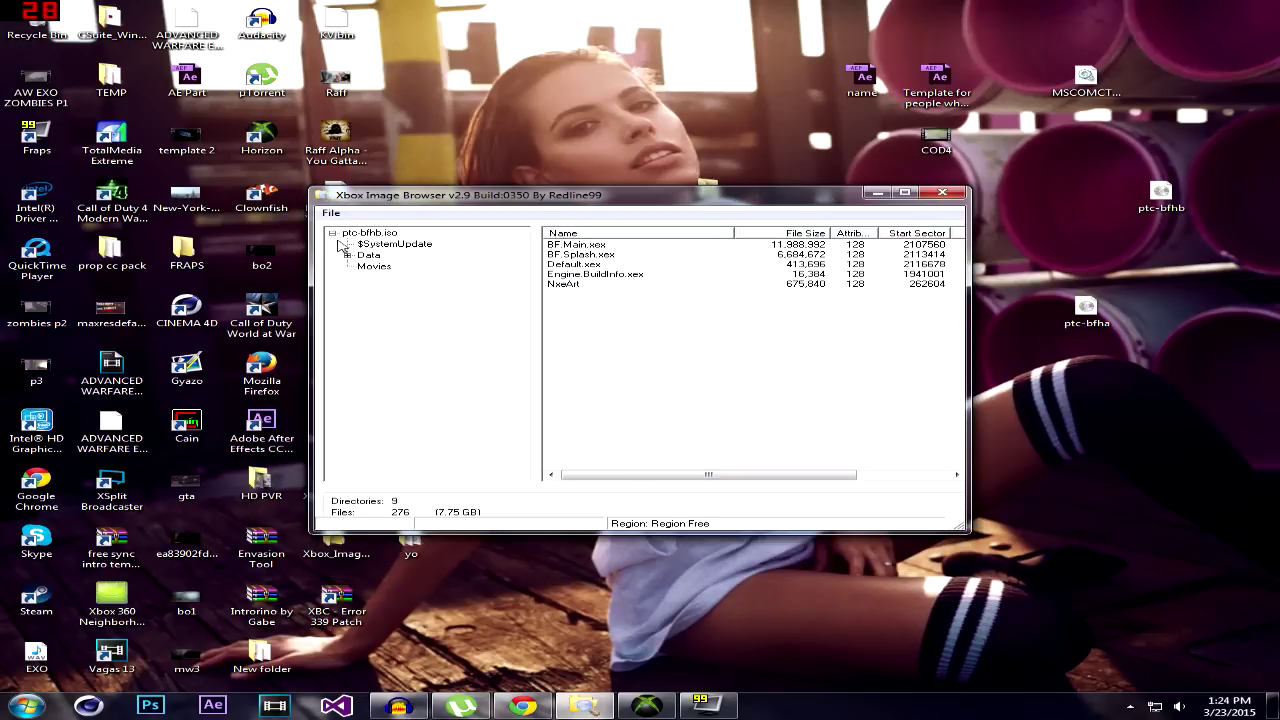
# Check BF Hardline's DVD 1 and DVD 2 in the extract dialog, cancel, and close ptc-bfhb.
pyautogui.click(332, 233)
pyautogui.rightClick(386, 236)
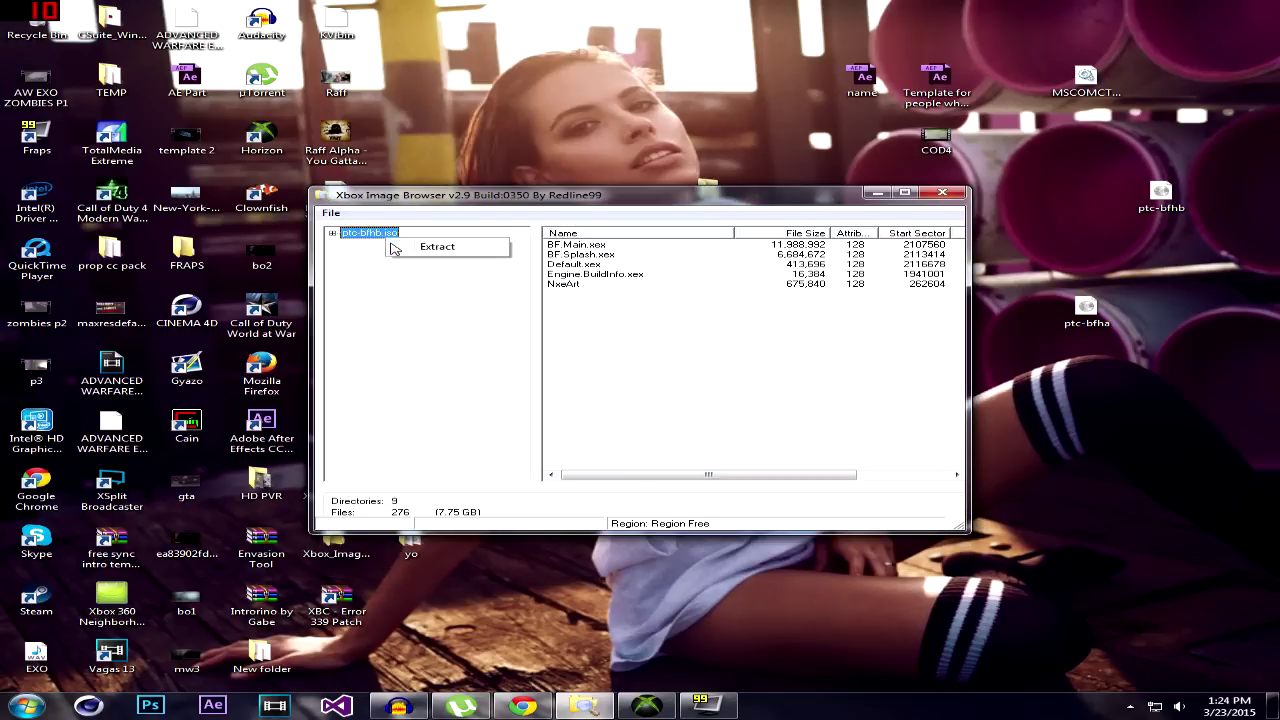
pyautogui.click(396, 249)
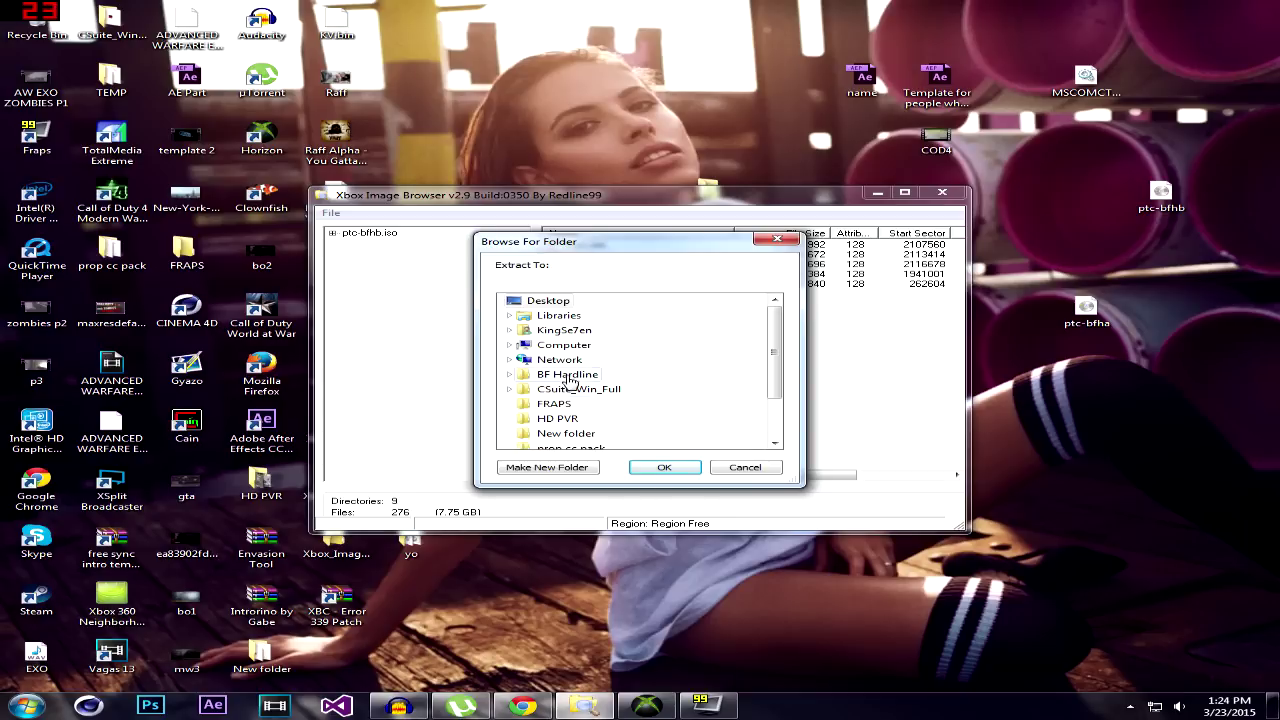
pyautogui.doubleClick(568, 375)
pyautogui.click(774, 469)
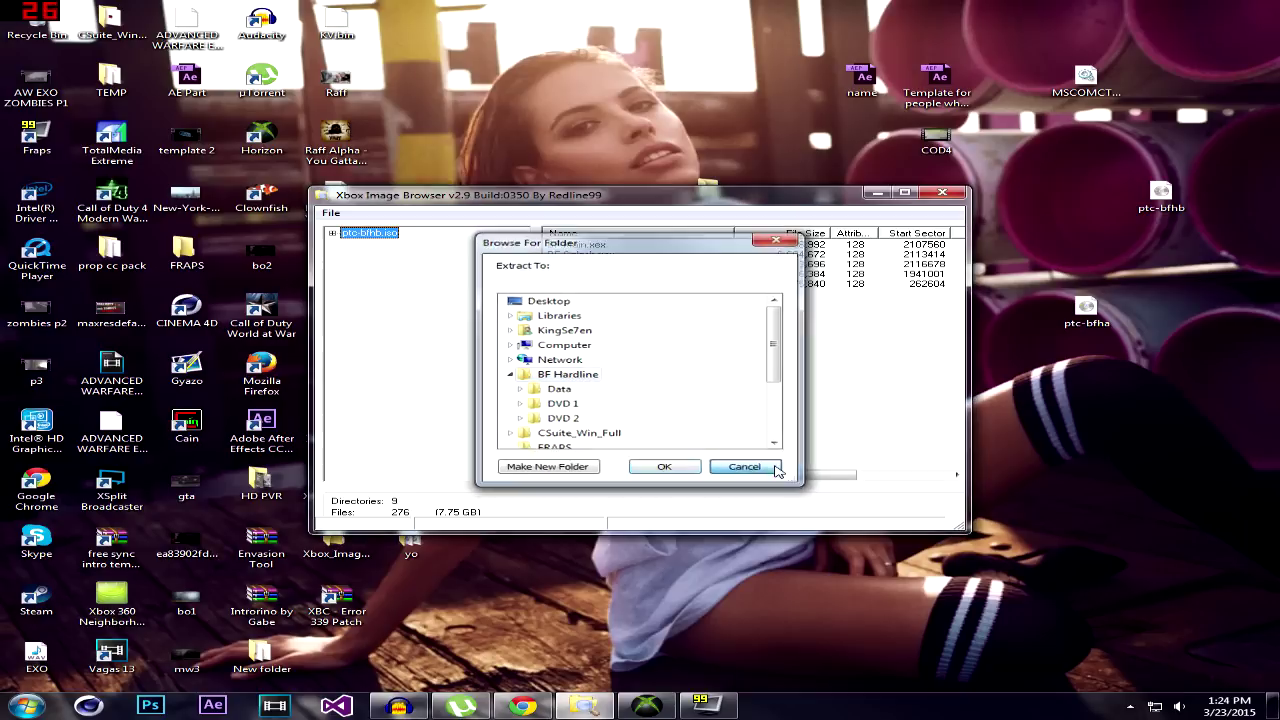
pyautogui.click(330, 213)
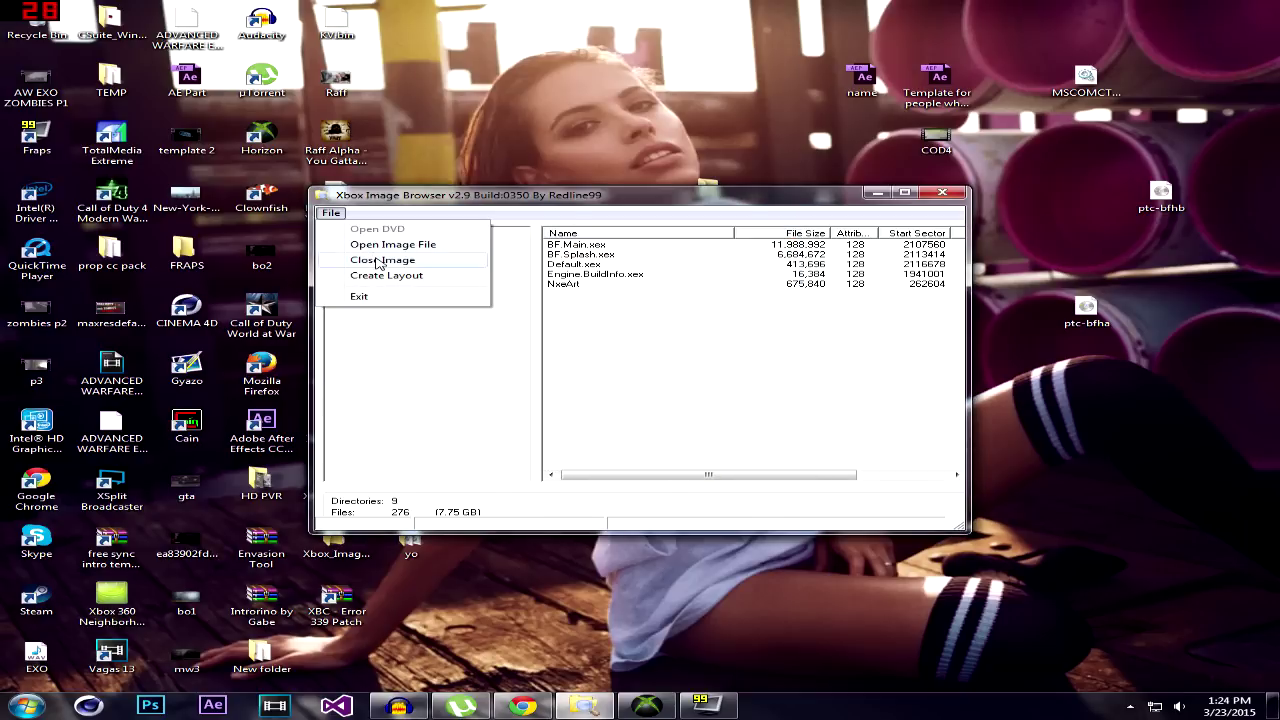
pyautogui.click(370, 262)
# Quit the image browser and delete the Data folder from BF Hardline.
pyautogui.click(941, 193)
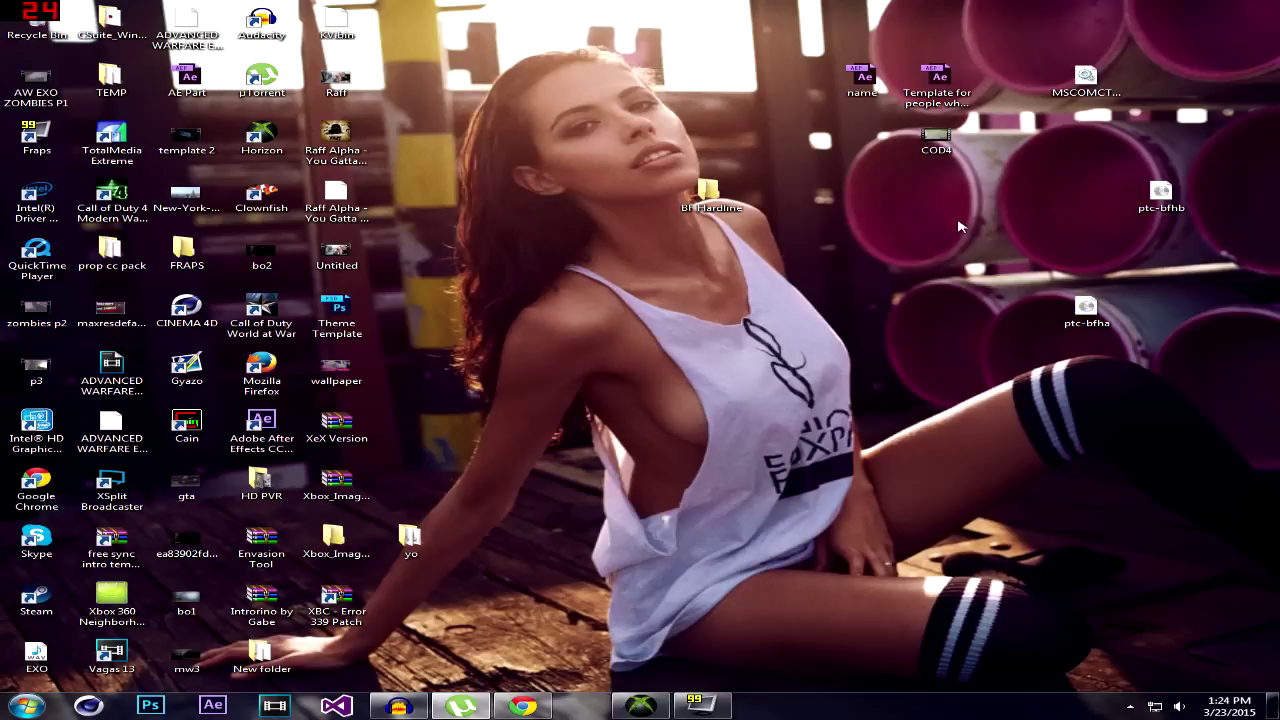
pyautogui.doubleClick(722, 197)
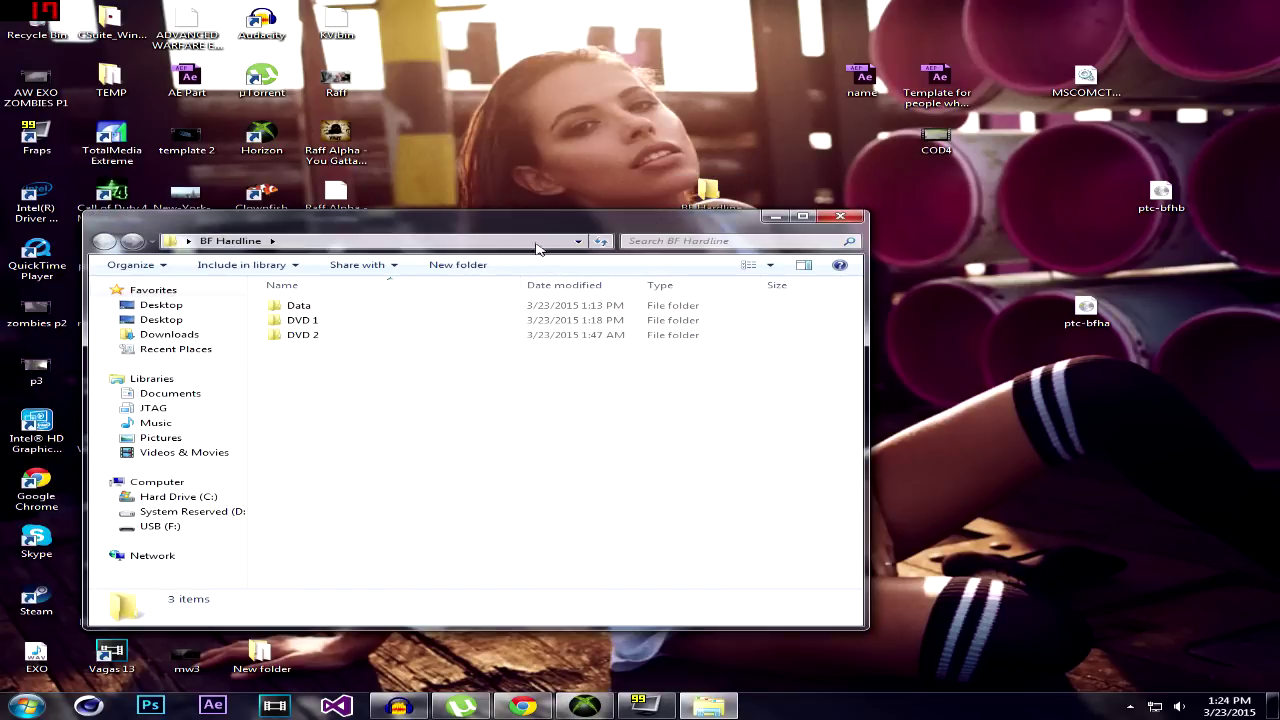
pyautogui.click(332, 305)
pyautogui.rightClick(343, 305)
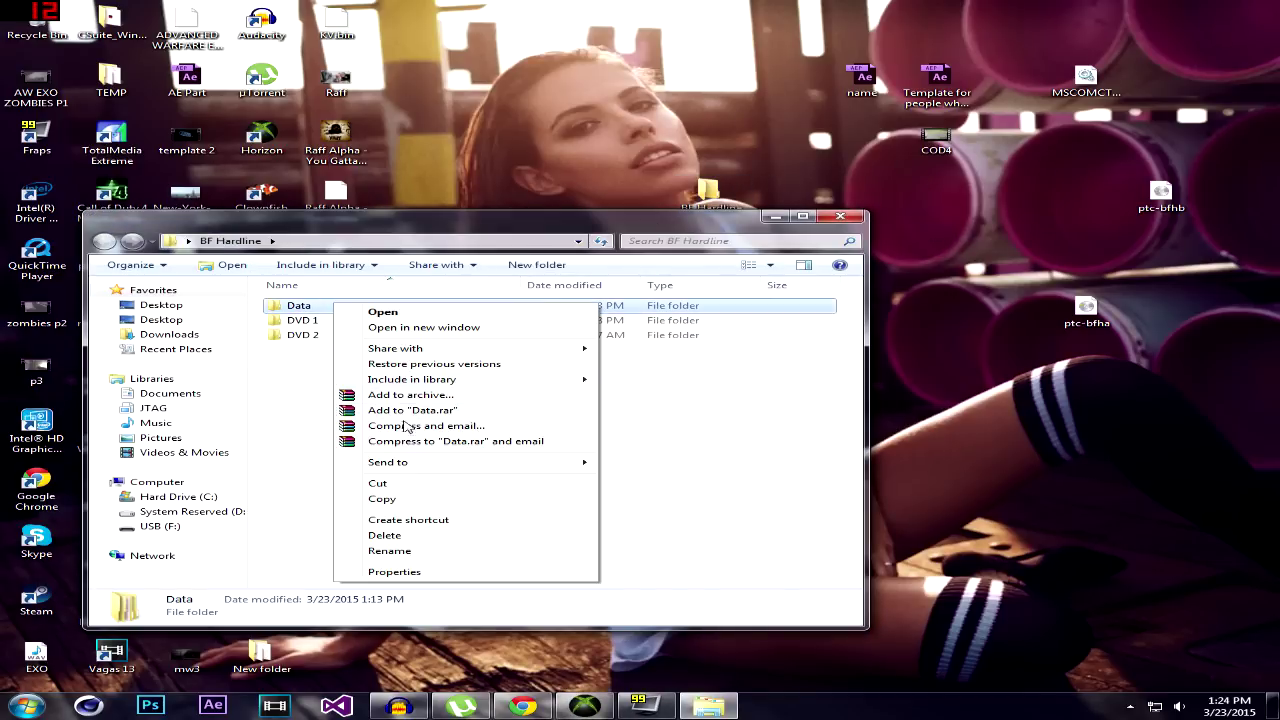
pyautogui.click(409, 534)
pyautogui.click(702, 414)
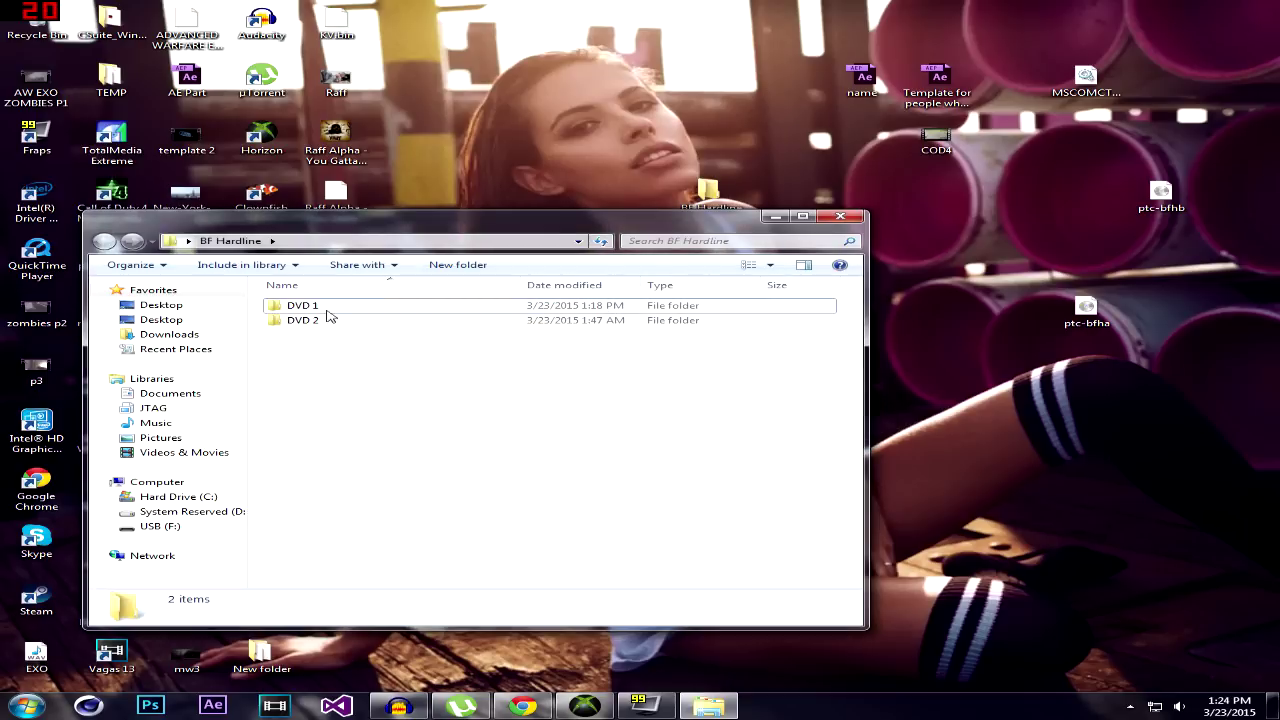
pyautogui.click(845, 218)
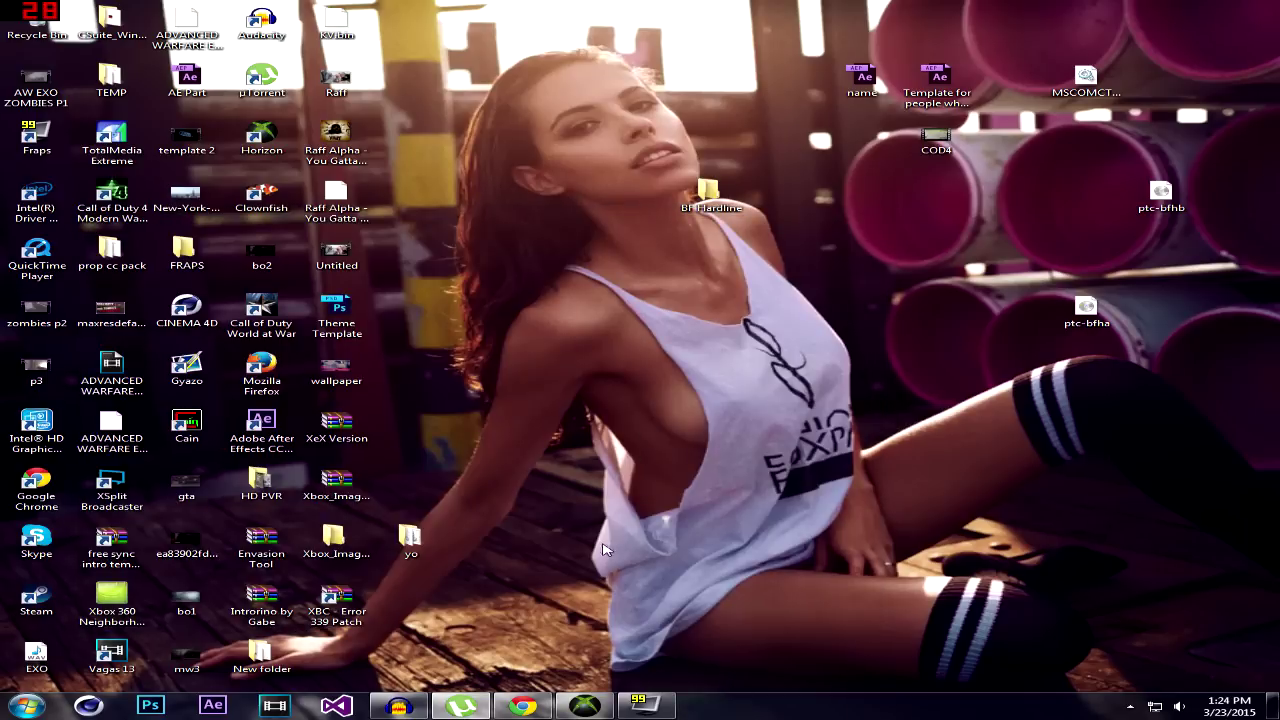
pyautogui.rightClick(607, 588)
pyautogui.click(592, 698)
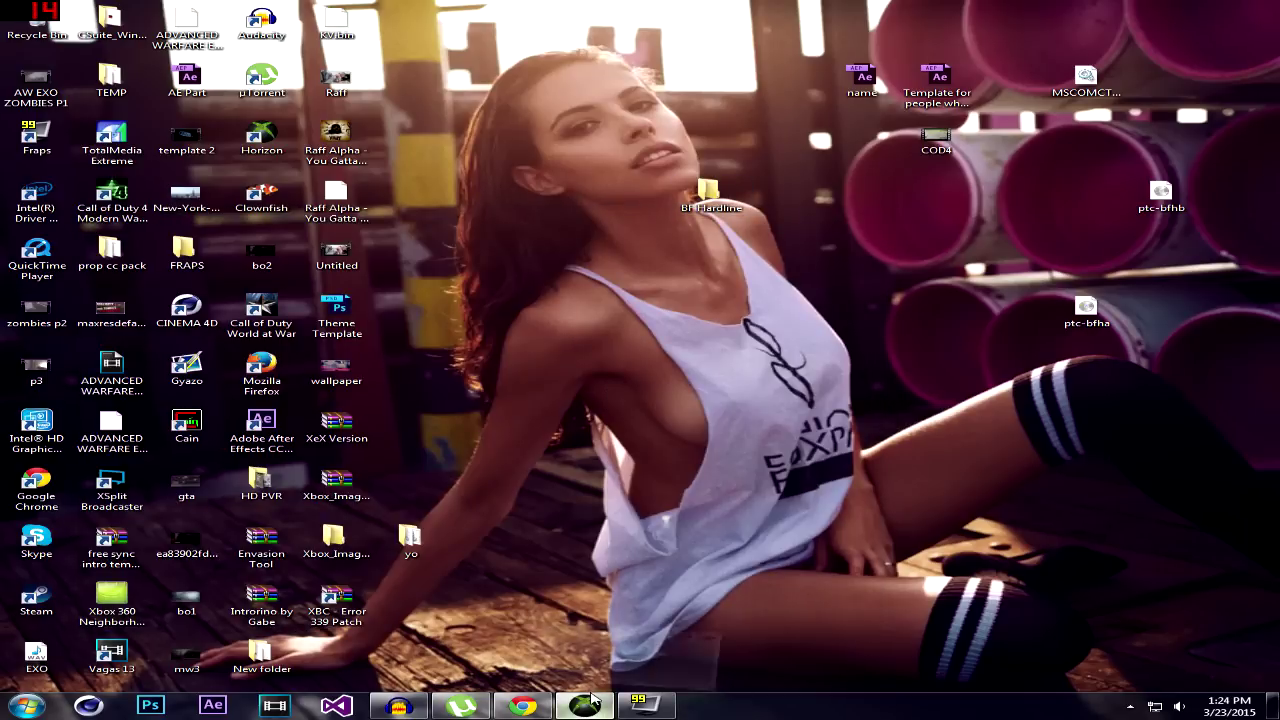
pyautogui.click(628, 596)
pyautogui.click(585, 706)
pyautogui.doubleClick(708, 198)
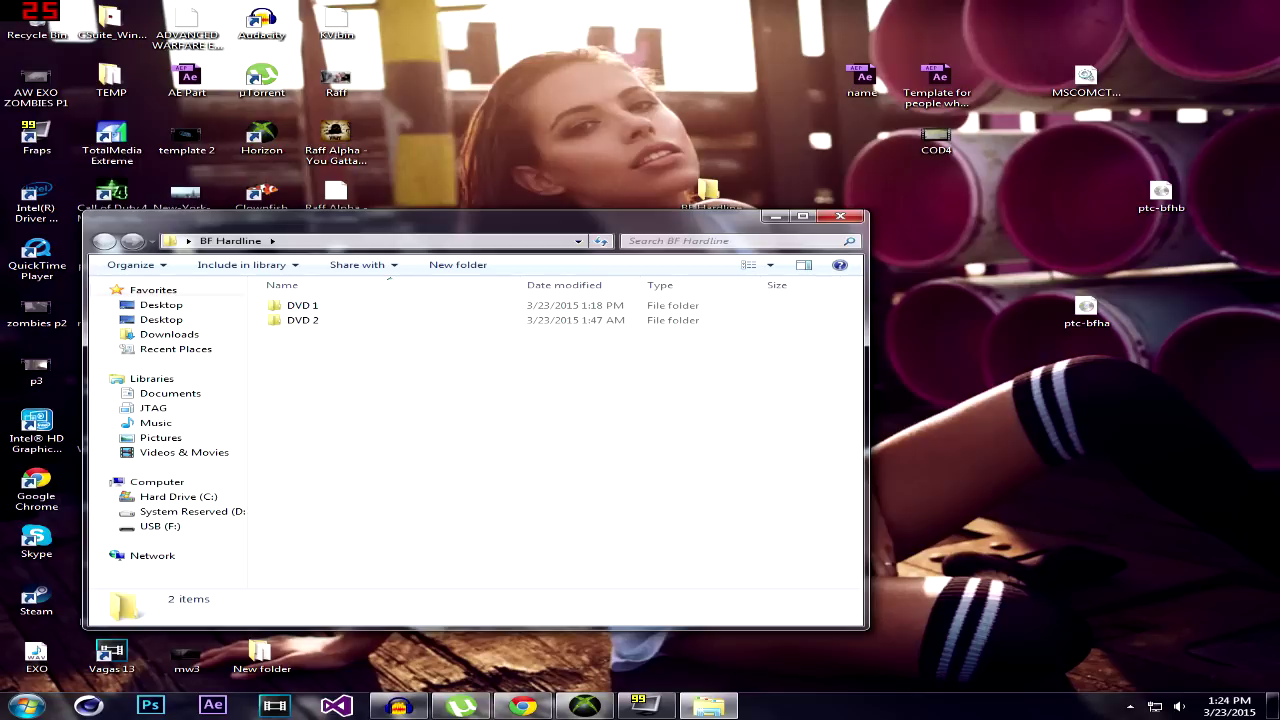
pyautogui.doubleClick(370, 306)
pyautogui.doubleClick(337, 320)
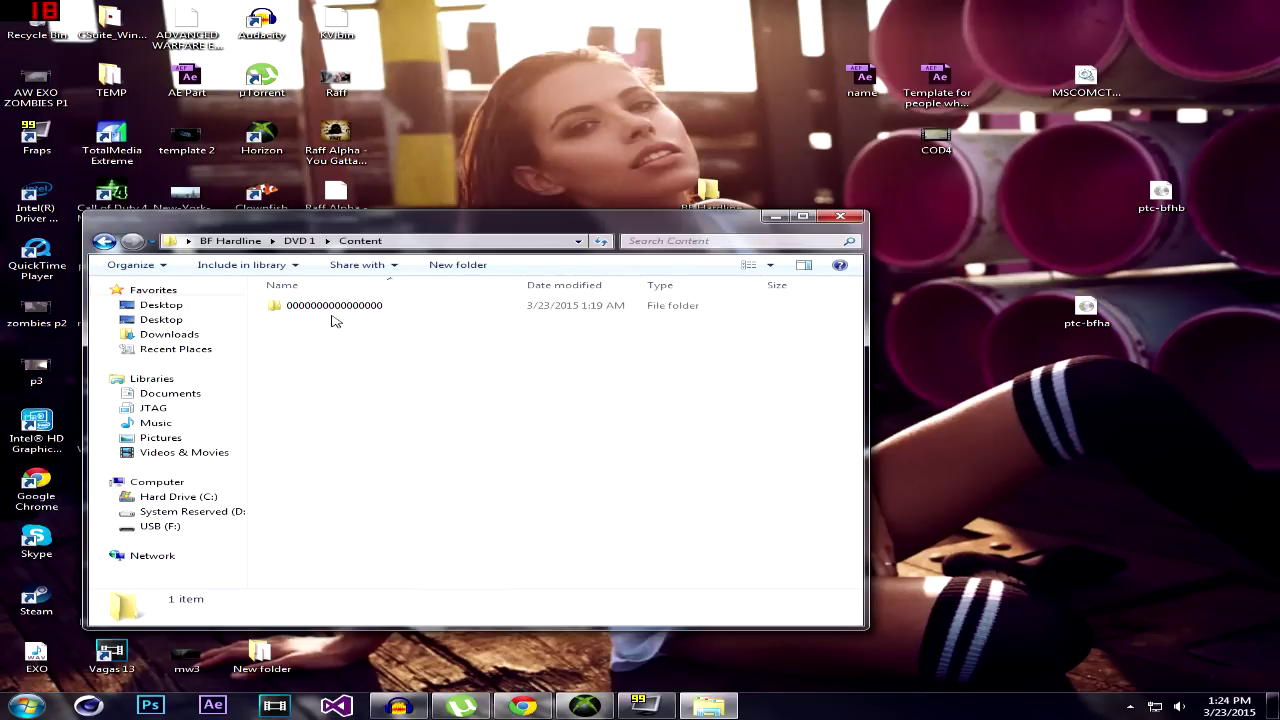
pyautogui.doubleClick(337, 310)
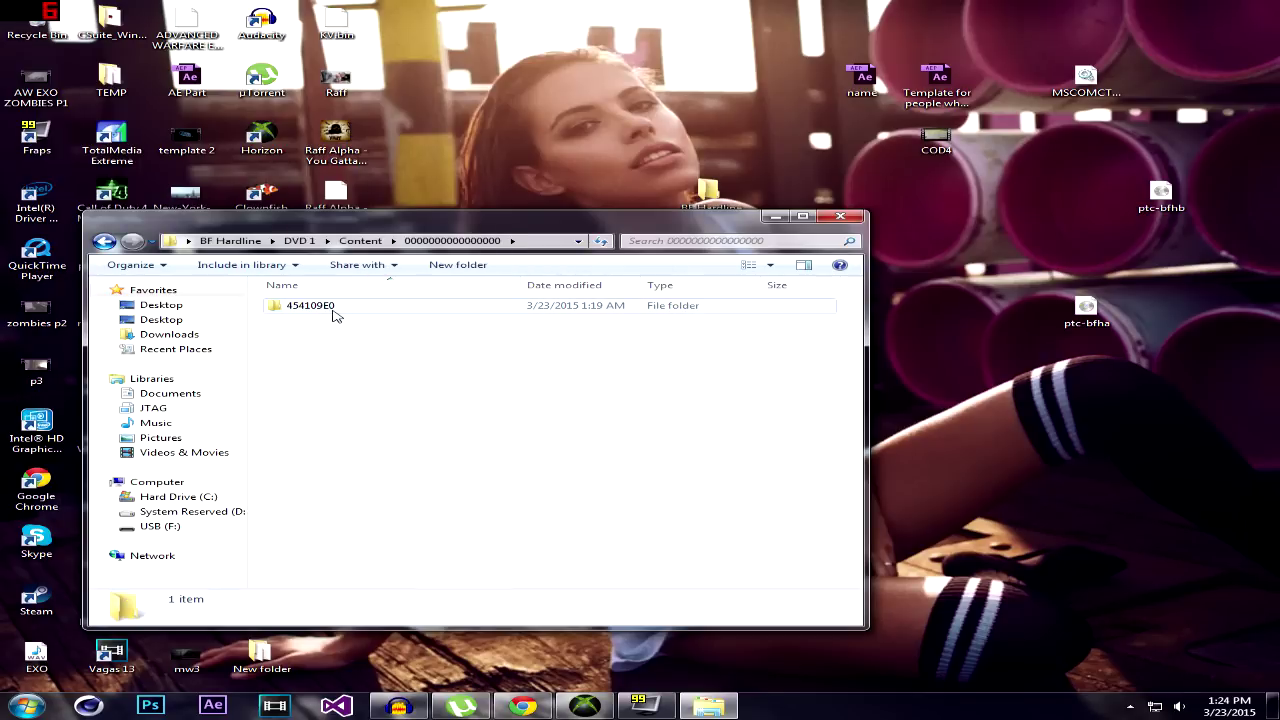
pyautogui.doubleClick(337, 310)
pyautogui.doubleClick(335, 310)
pyautogui.click(343, 320)
pyautogui.keyDown('shift'); pyautogui.click(343, 310); pyautogui.keyUp('shift')
# Load 454109E000000001 into Horizon and list its Xenon files, such as HD.sb.
pyautogui.click(391, 445)
pyautogui.moveTo(352, 310)
pyautogui.mouseDown()
pyautogui.moveTo(587, 706)
pyautogui.moveTo(398, 320)
pyautogui.moveTo(577, 716)
pyautogui.moveTo(573, 431)
pyautogui.mouseUp()
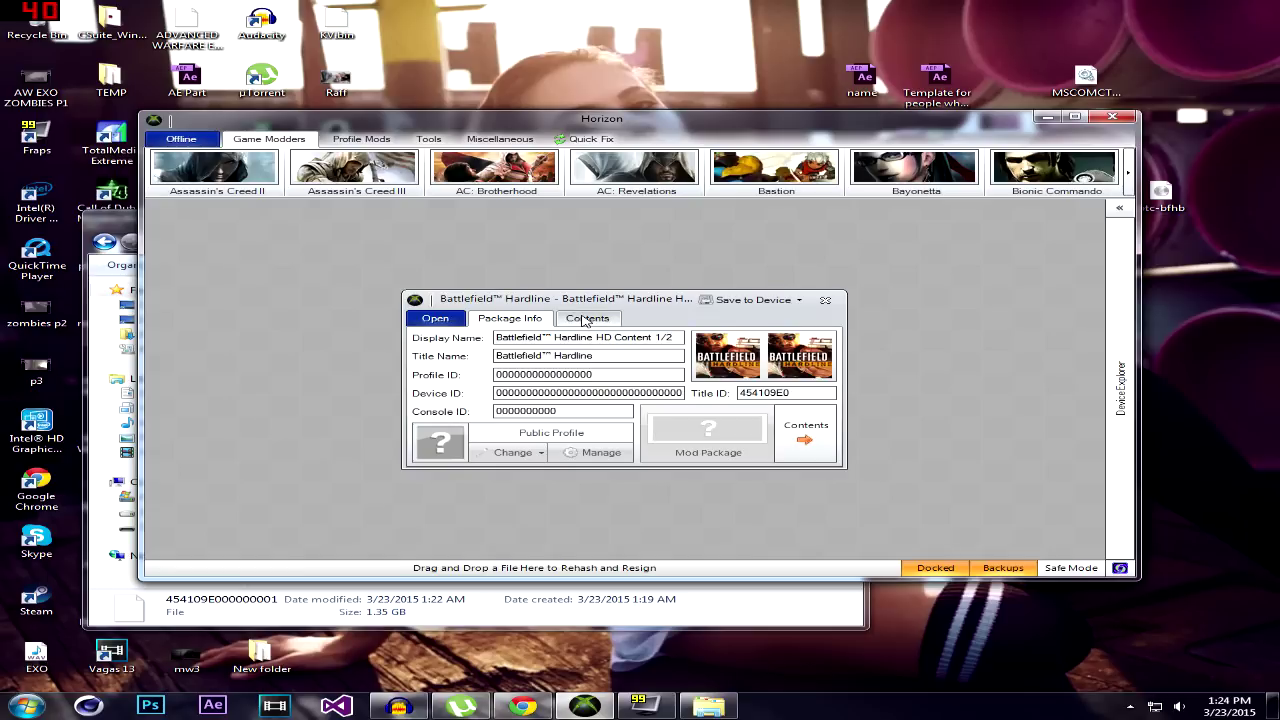
pyautogui.click(585, 318)
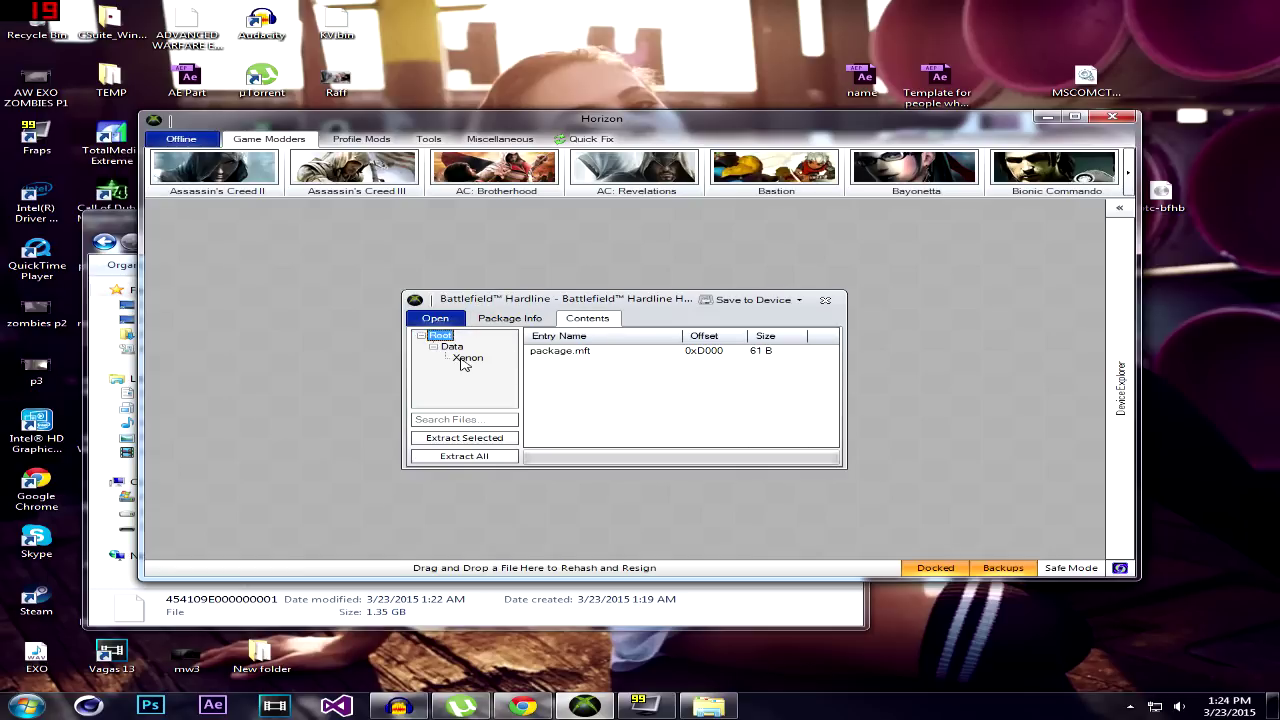
pyautogui.click(467, 357)
pyautogui.click(486, 458)
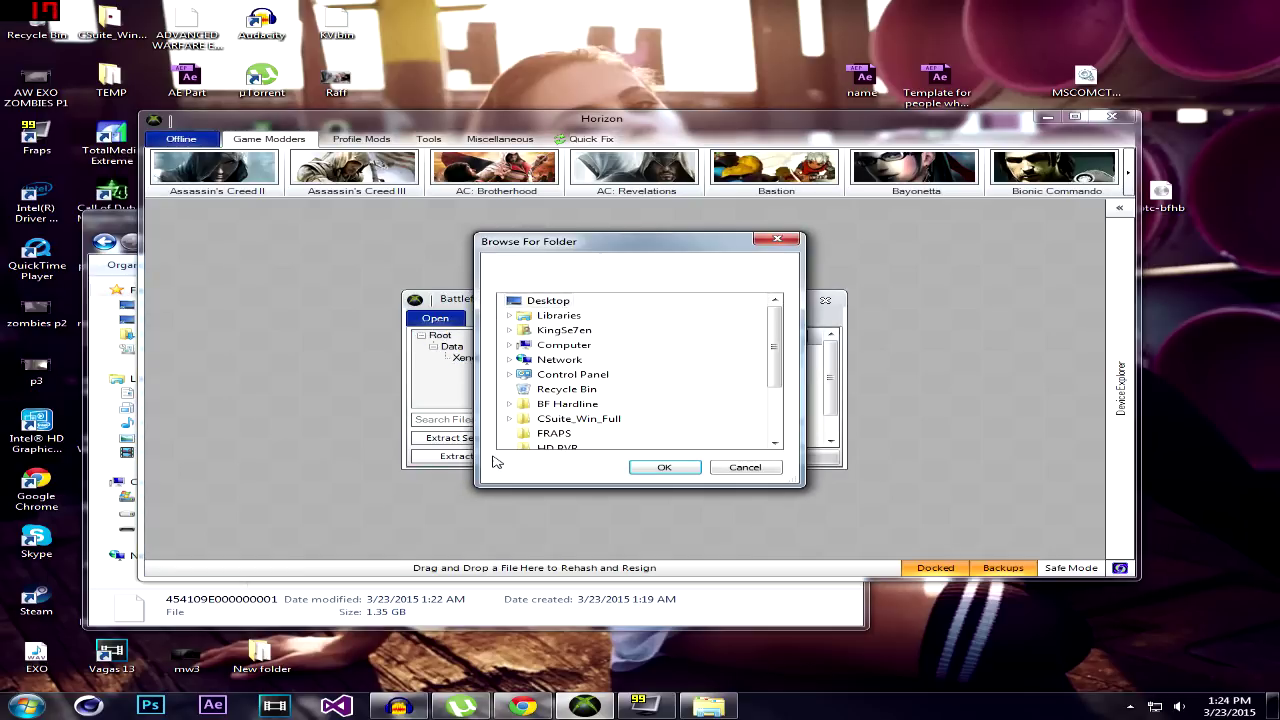
pyautogui.click(763, 467)
pyautogui.scroll(-3, 833, 425)
# Extract all files of HD Content 1/2 into BF Hardline's DVD 1 folder and acknowledge success.
pyautogui.scroll(3, 832, 396)
pyautogui.click(467, 358)
pyautogui.click(467, 458)
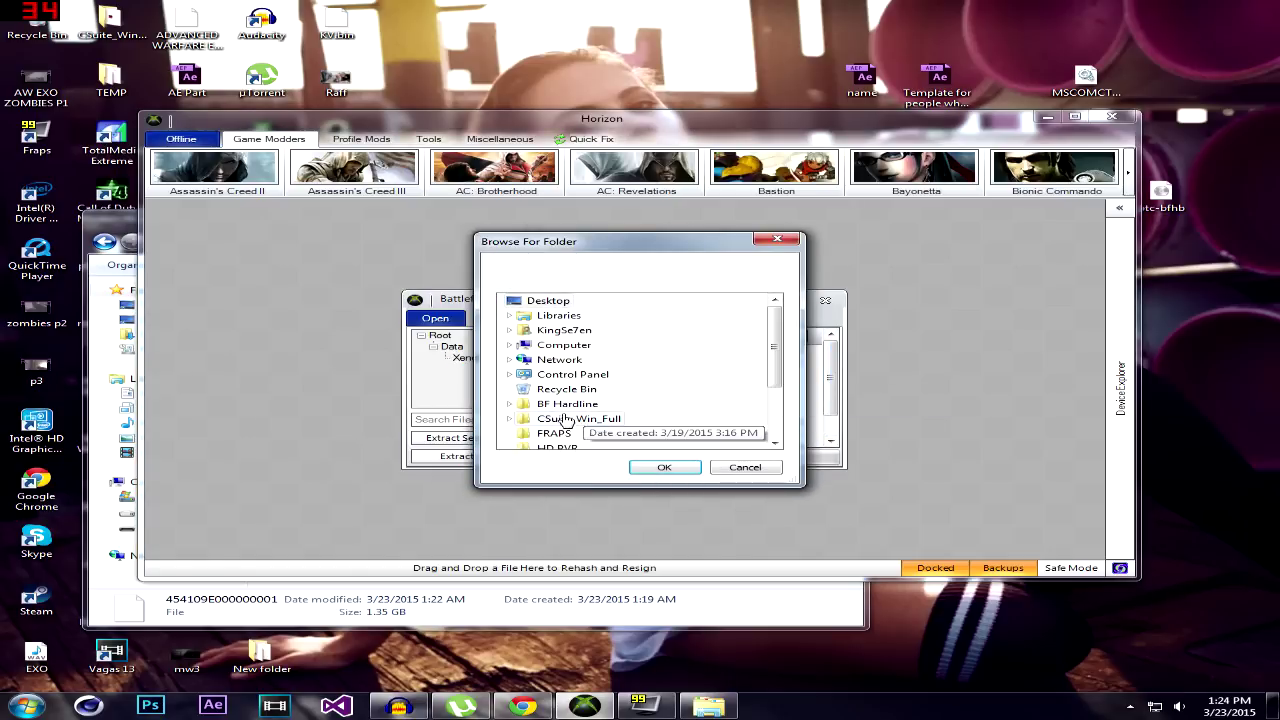
pyautogui.click(511, 404)
pyautogui.click(519, 418)
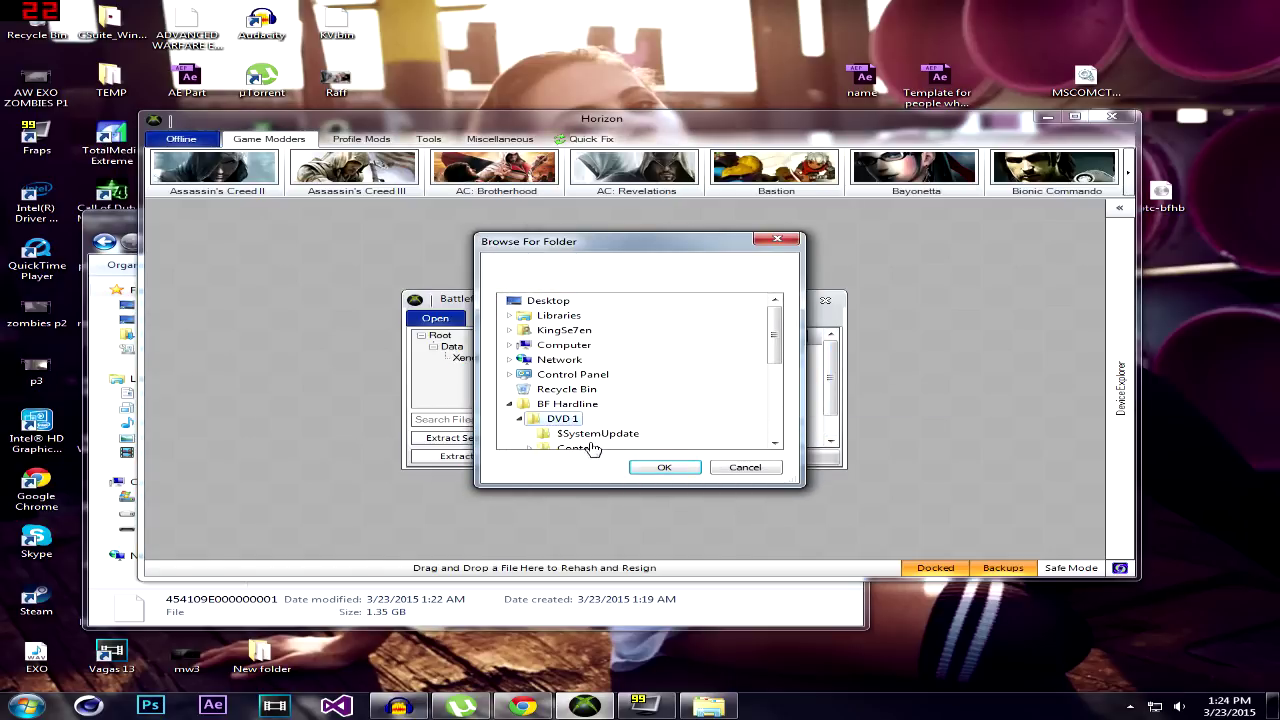
pyautogui.click(665, 467)
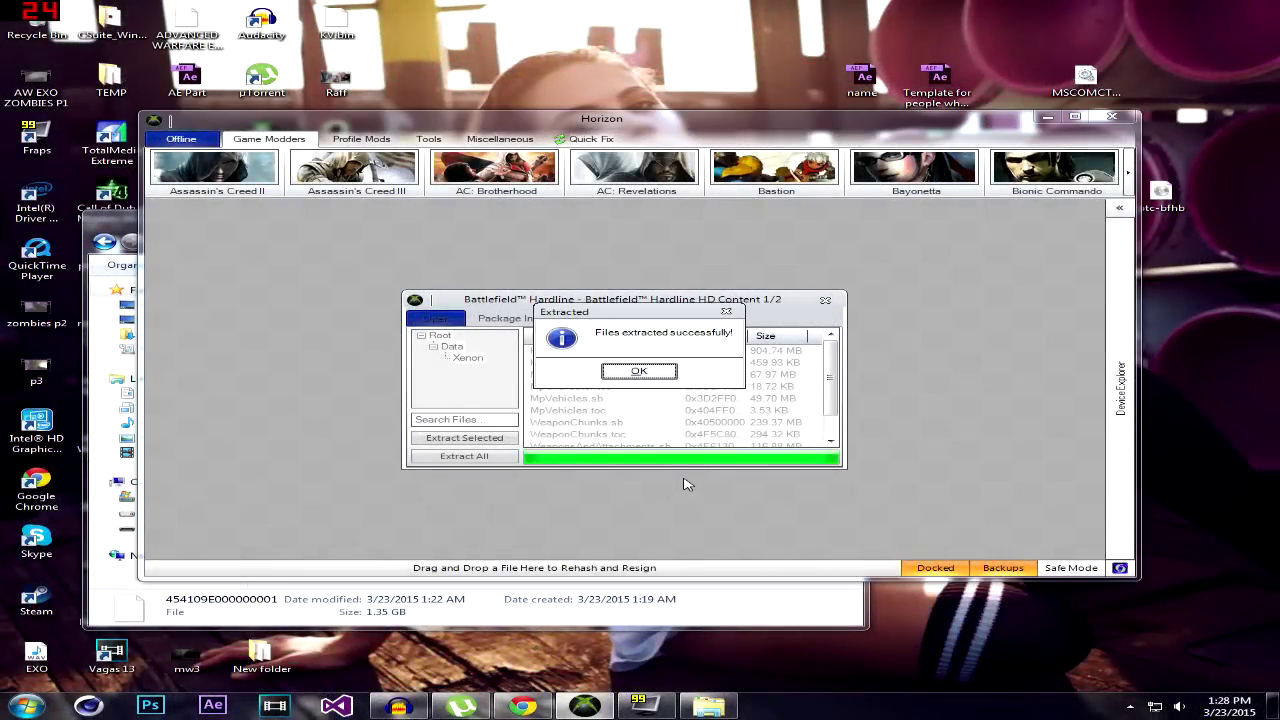
pyautogui.click(652, 372)
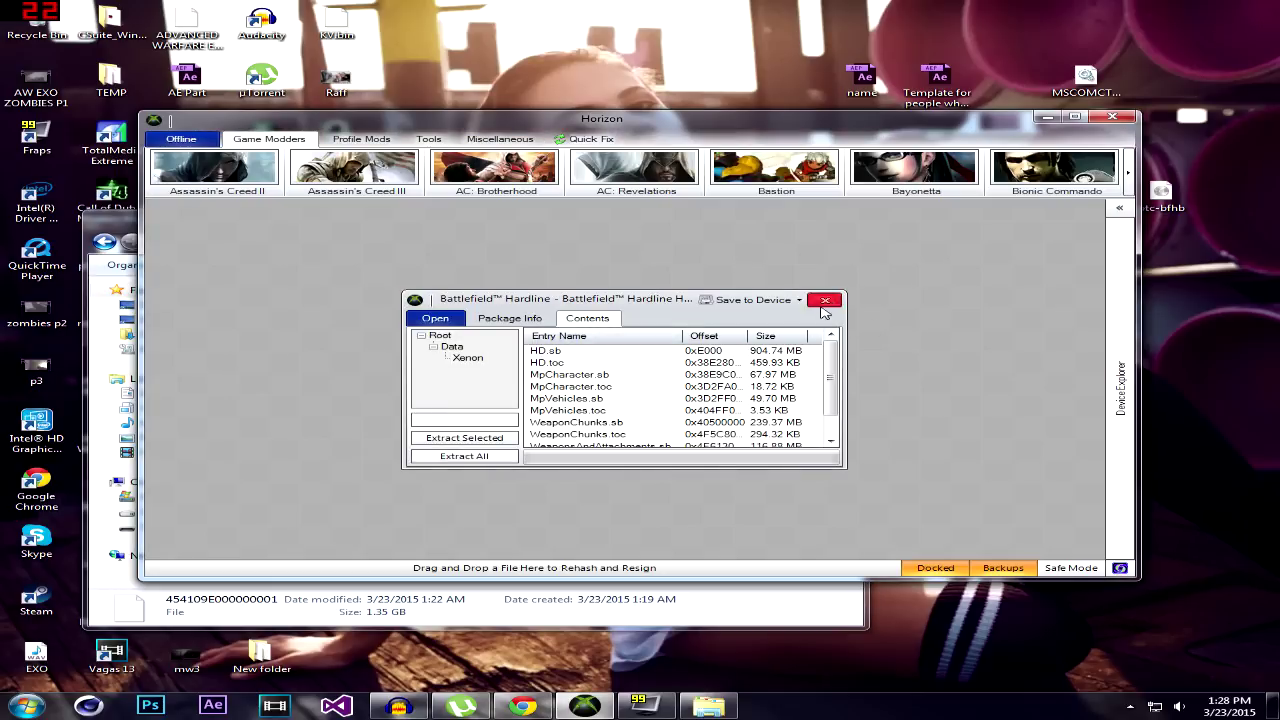
# Close the first package and load 454109E000000002 into Horizon, showing its Xenon files.
pyautogui.click(825, 300)
pyautogui.click(706, 706)
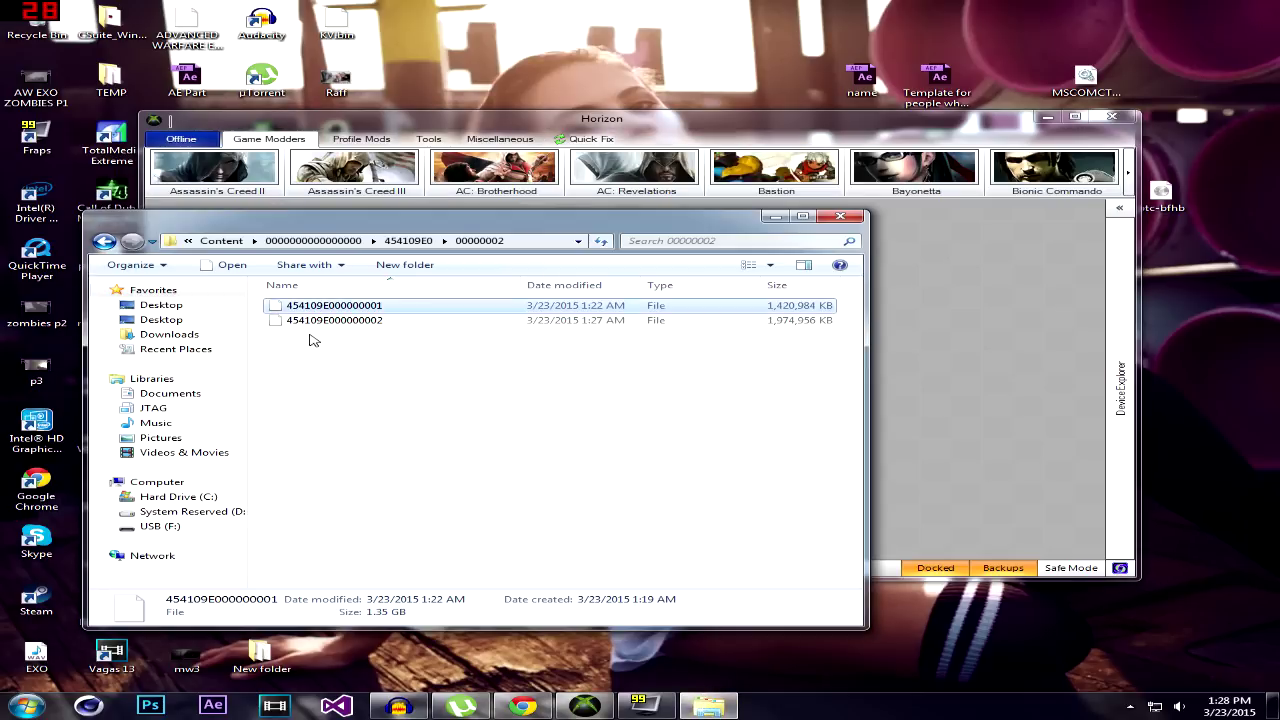
pyautogui.moveTo(308, 321)
pyautogui.mouseDown()
pyautogui.moveTo(660, 318)
pyautogui.moveTo(903, 376)
pyautogui.mouseUp()
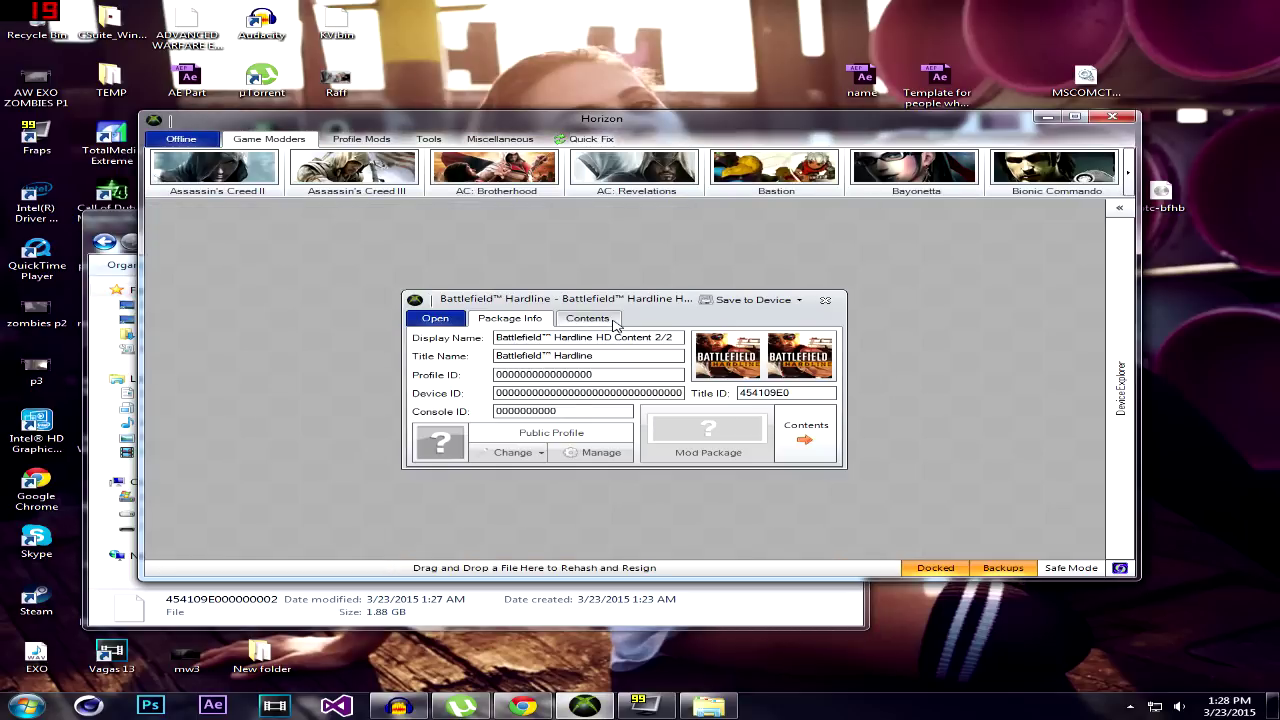
pyautogui.click(605, 319)
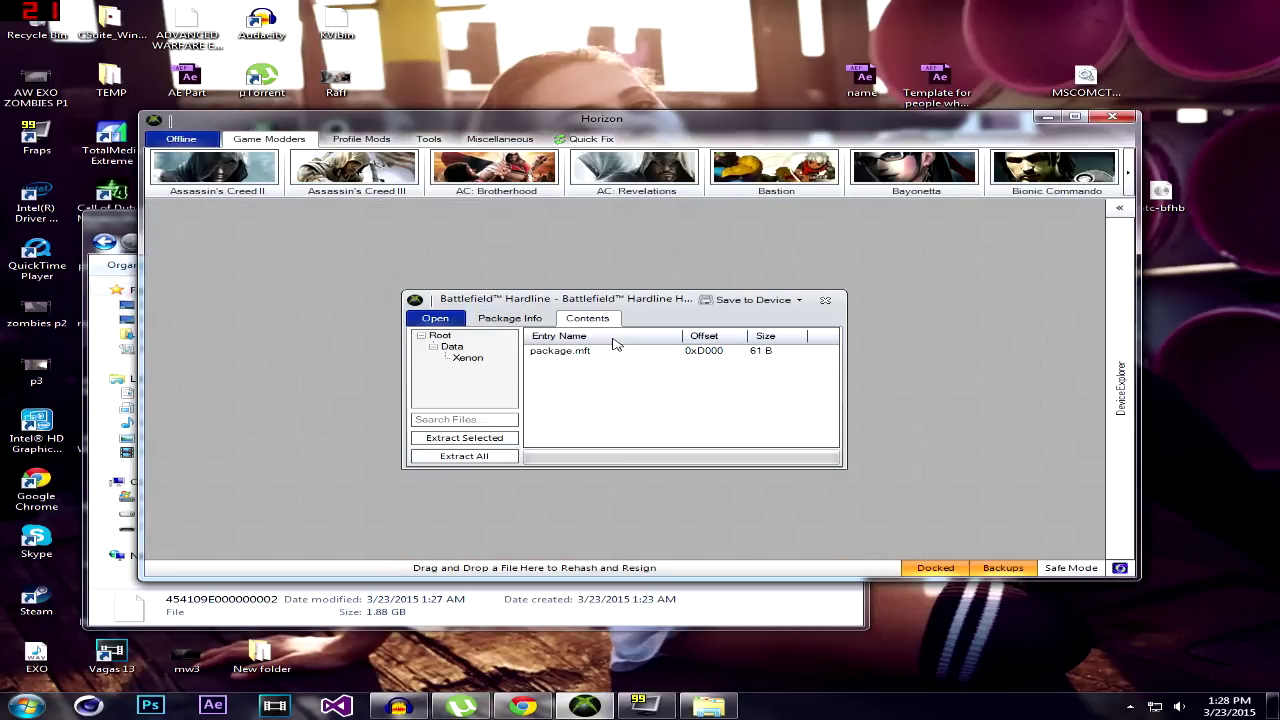
pyautogui.click(460, 358)
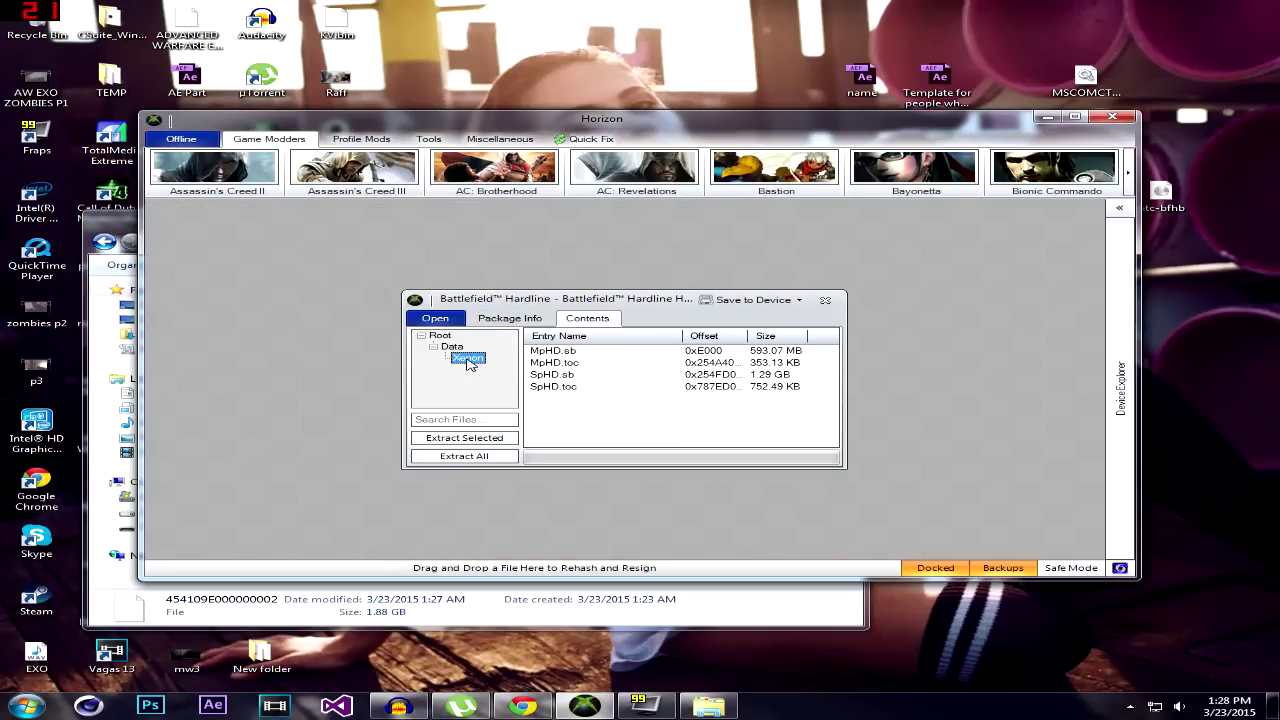
# Extract all its files into BF Hardline's DVD 1 folder and confirm the success message.
pyautogui.click(467, 460)
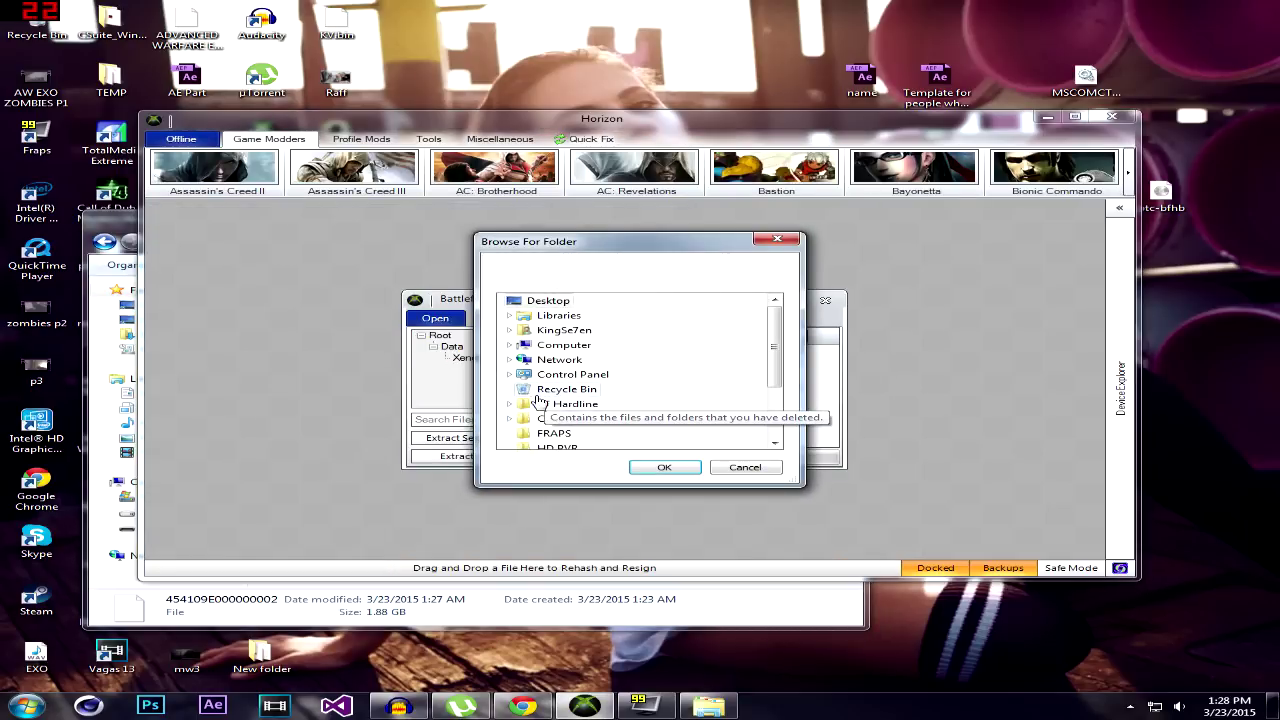
pyautogui.click(548, 420)
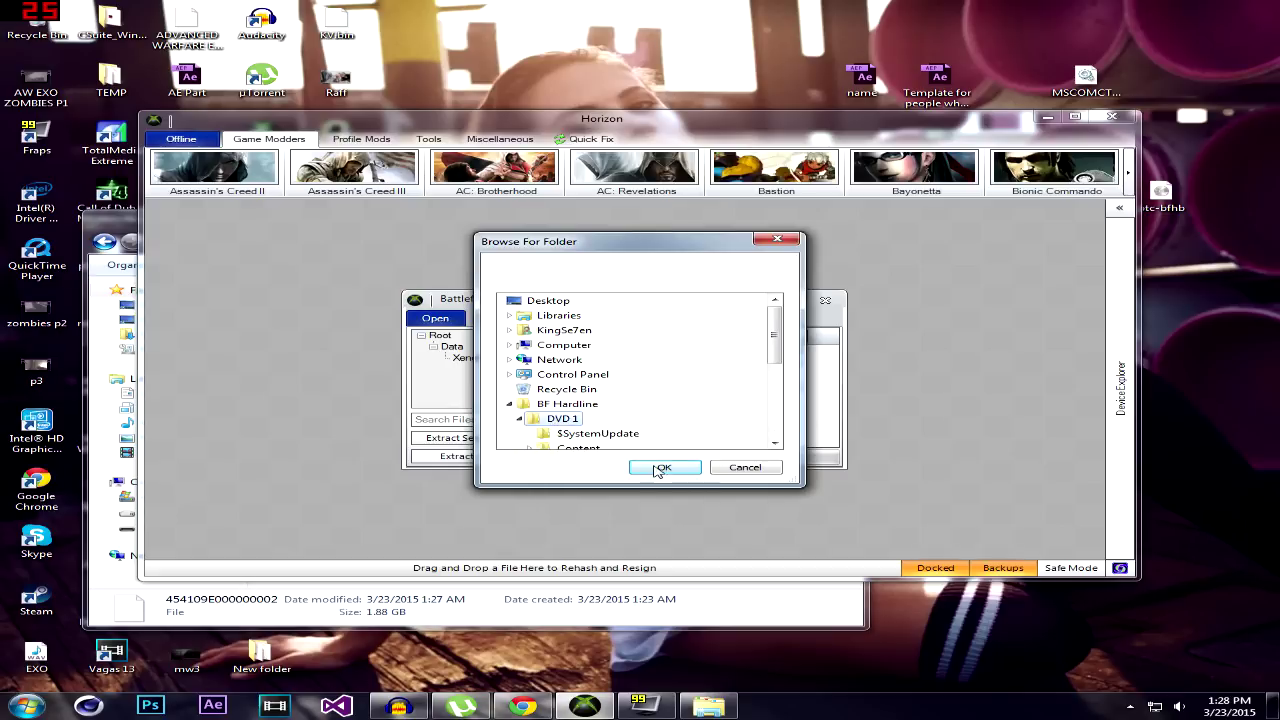
pyautogui.click(663, 467)
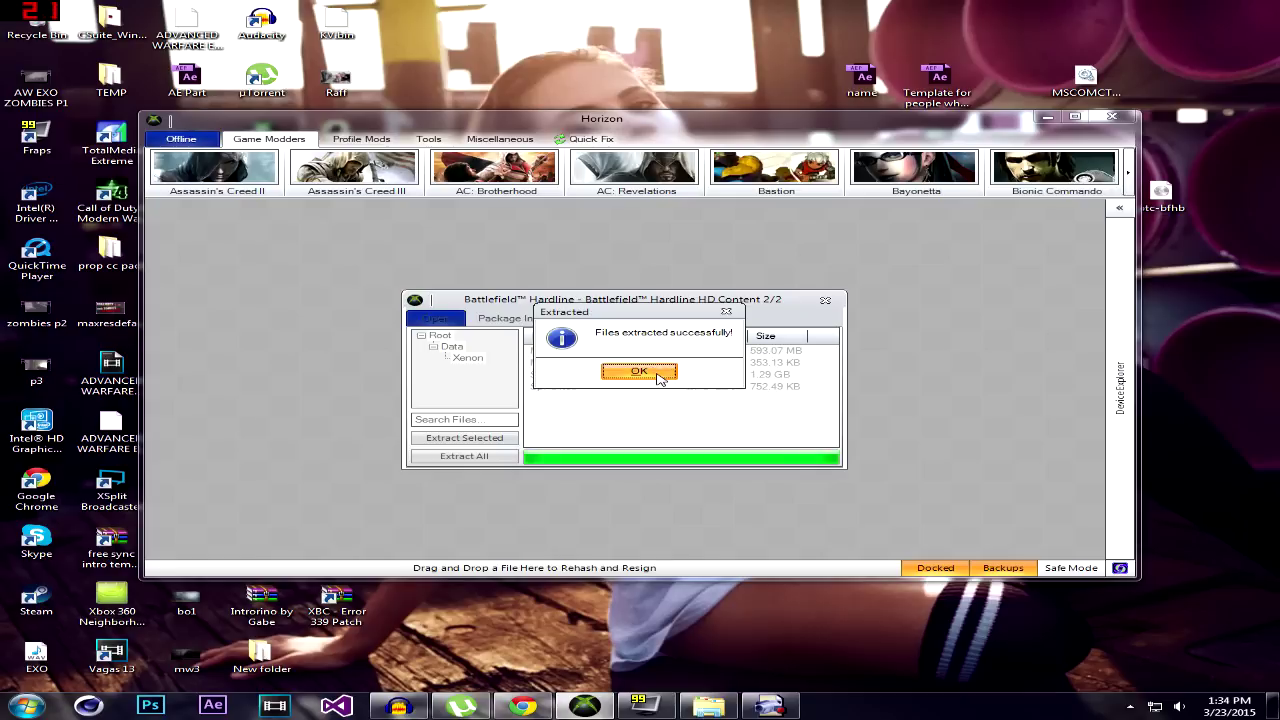
pyautogui.click(658, 374)
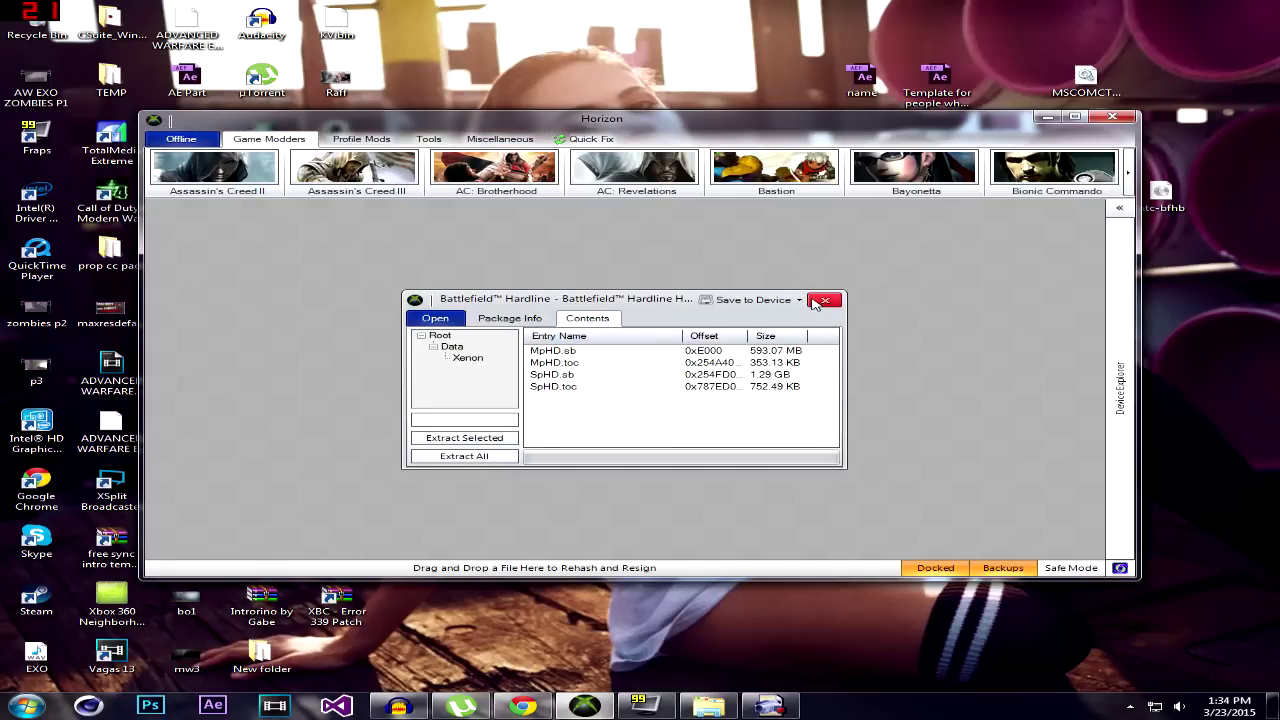
# Close Horizon and delete package.mft from BF Hardline's DVD 1 folder, leaving 8 items.
pyautogui.click(815, 301)
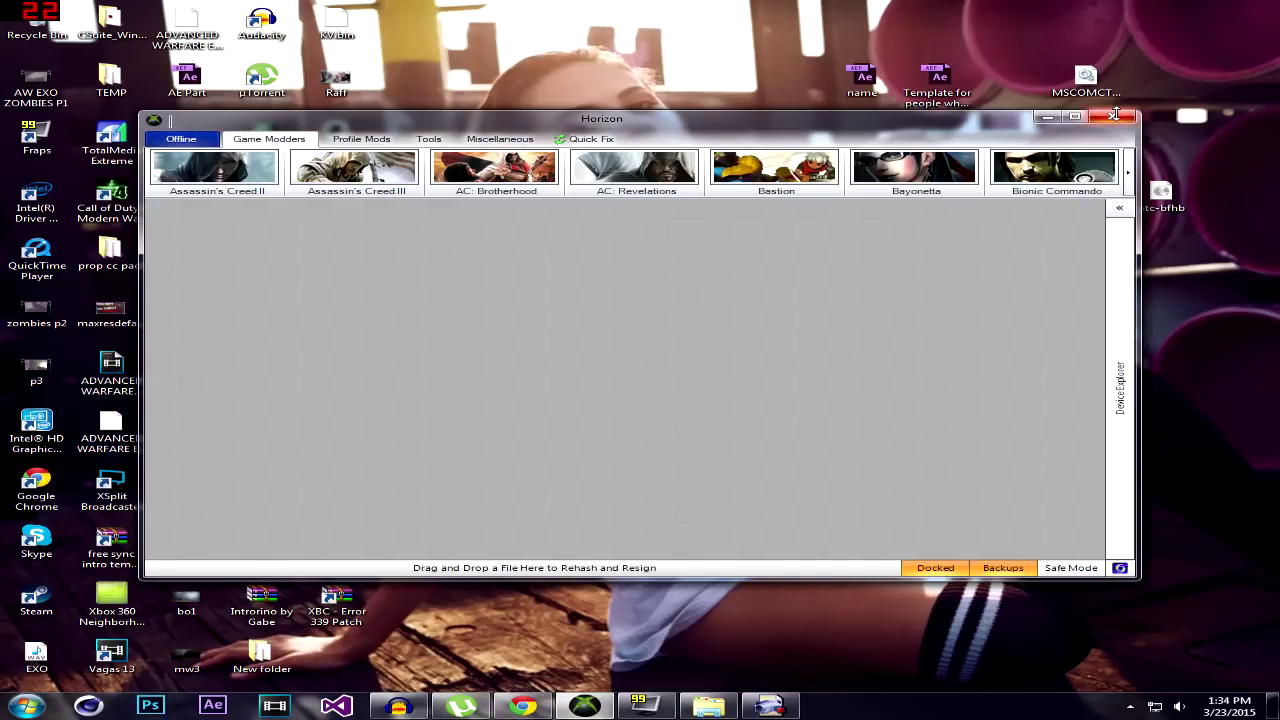
pyautogui.click(1115, 115)
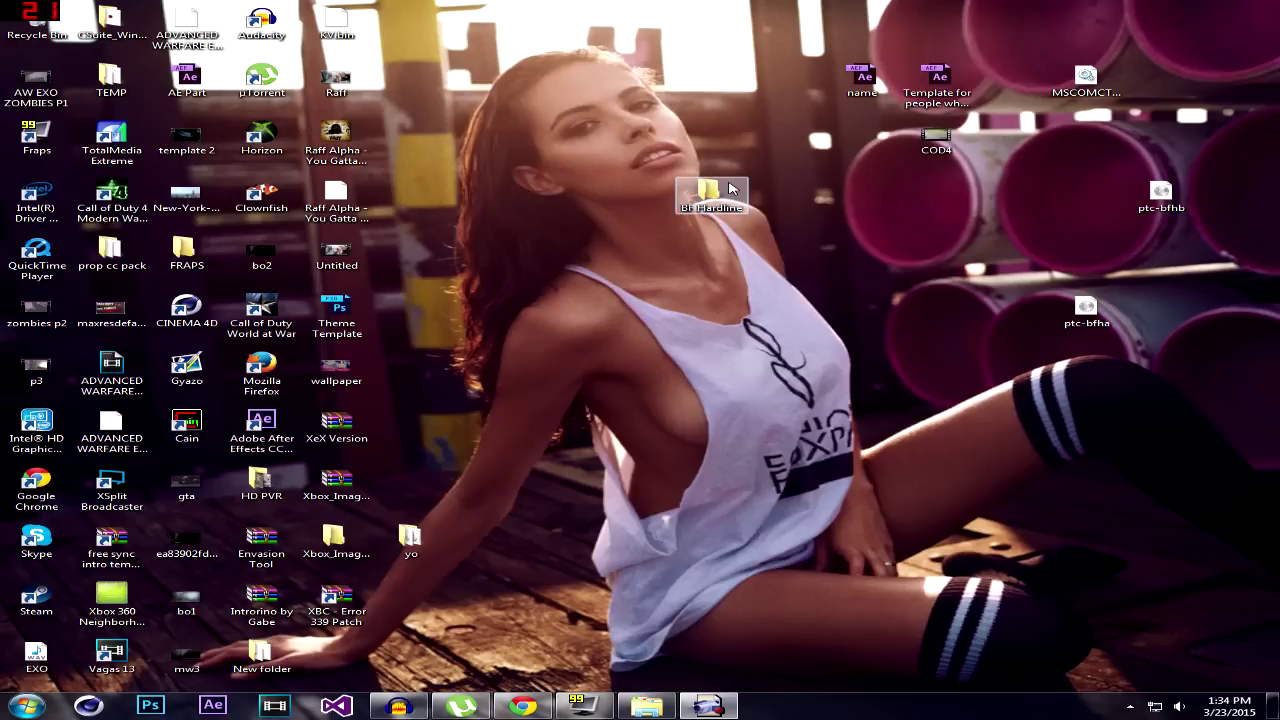
pyautogui.doubleClick(731, 189)
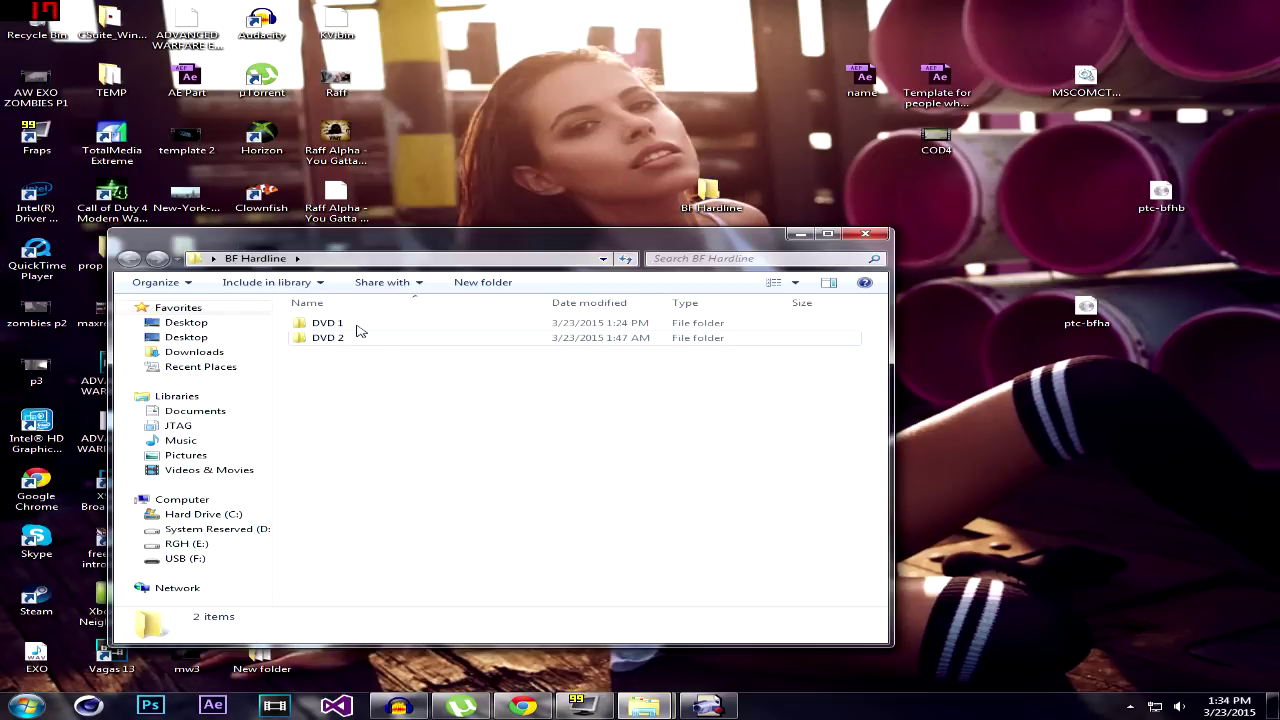
pyautogui.doubleClick(357, 324)
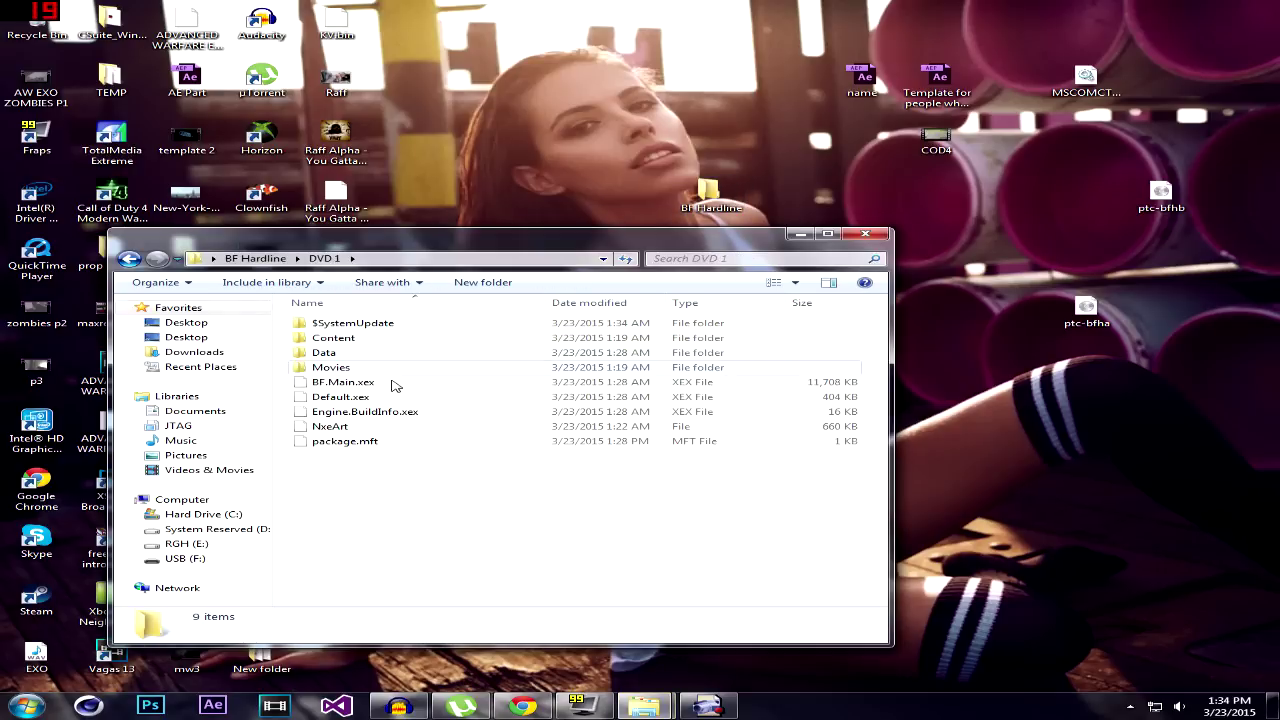
pyautogui.click(369, 444)
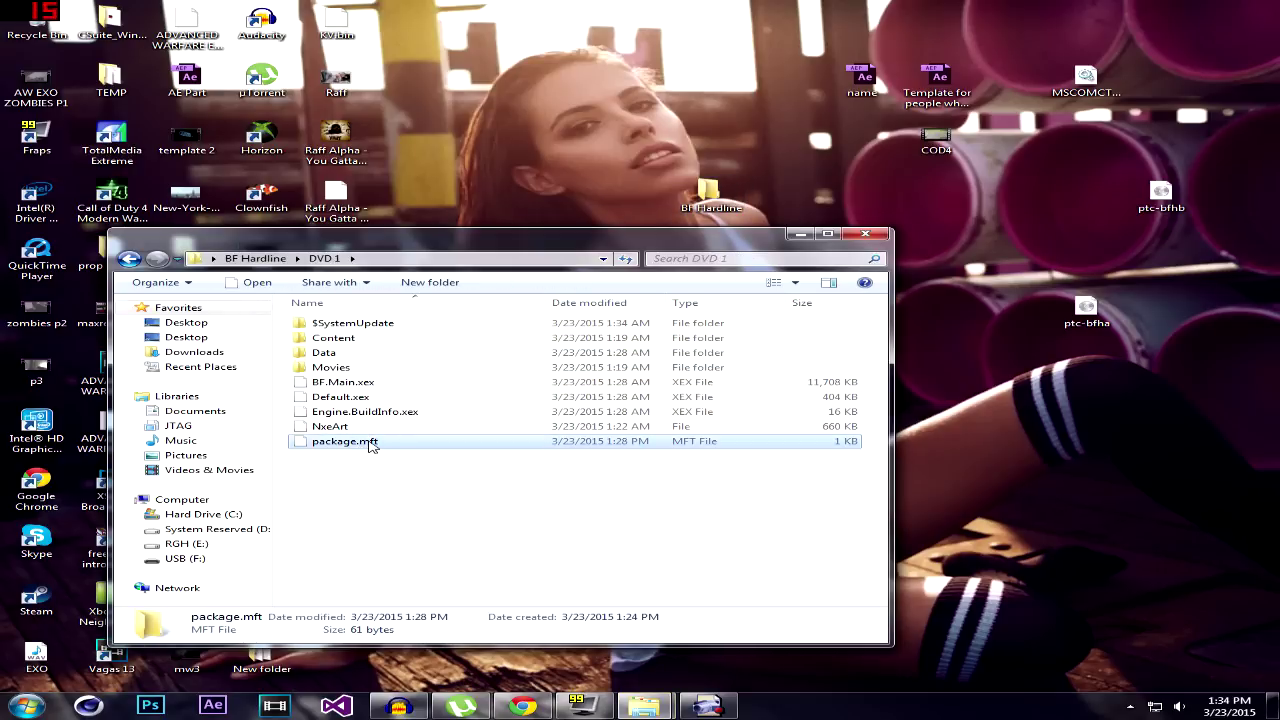
pyautogui.rightClick(377, 443)
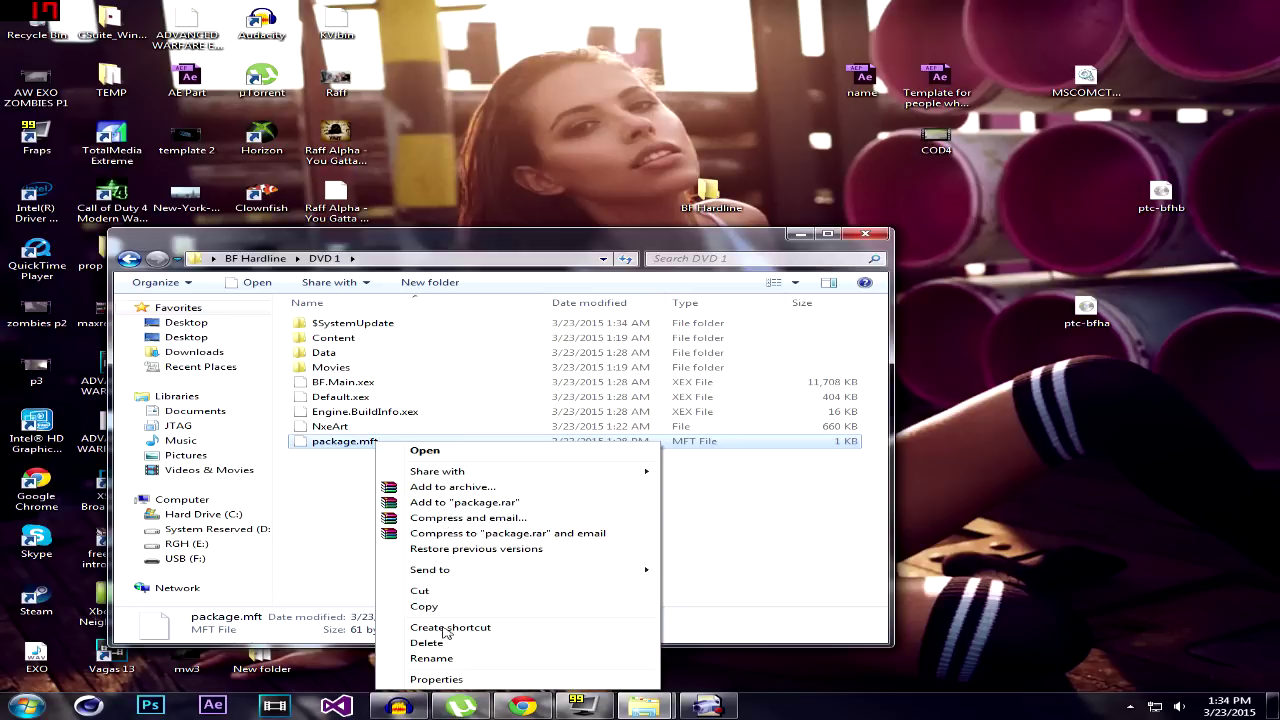
pyautogui.click(446, 645)
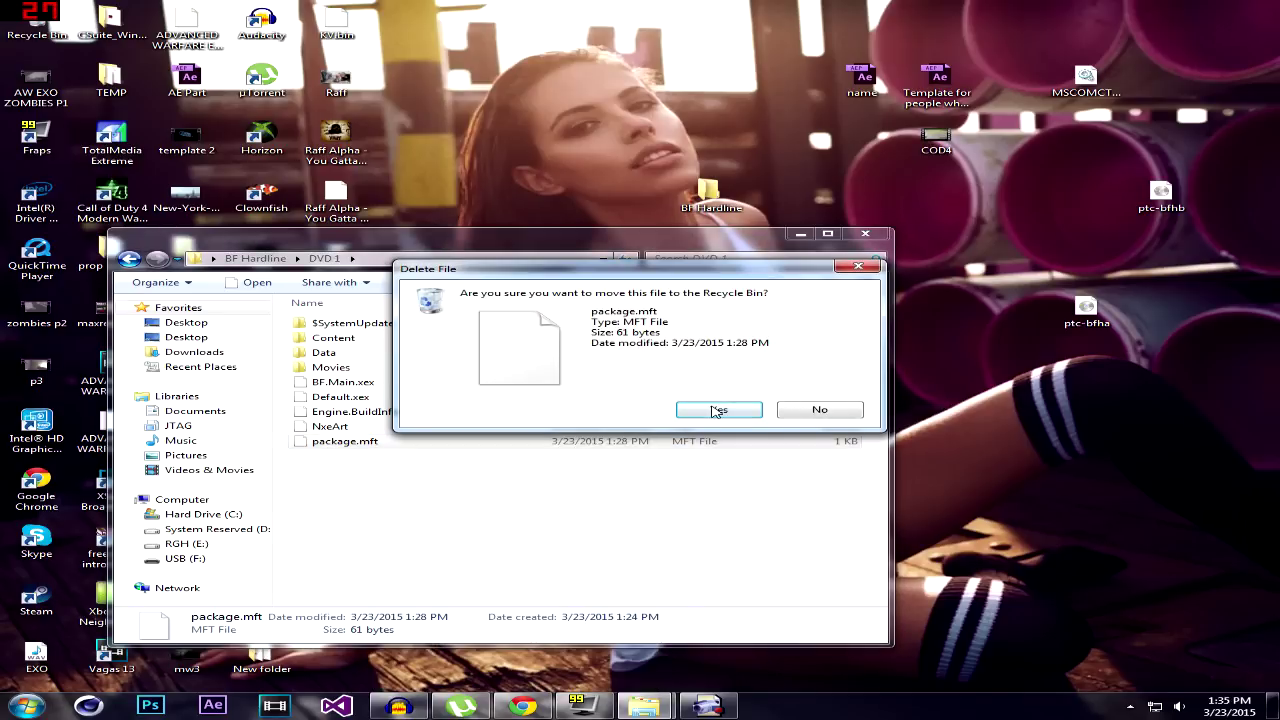
pyautogui.click(716, 411)
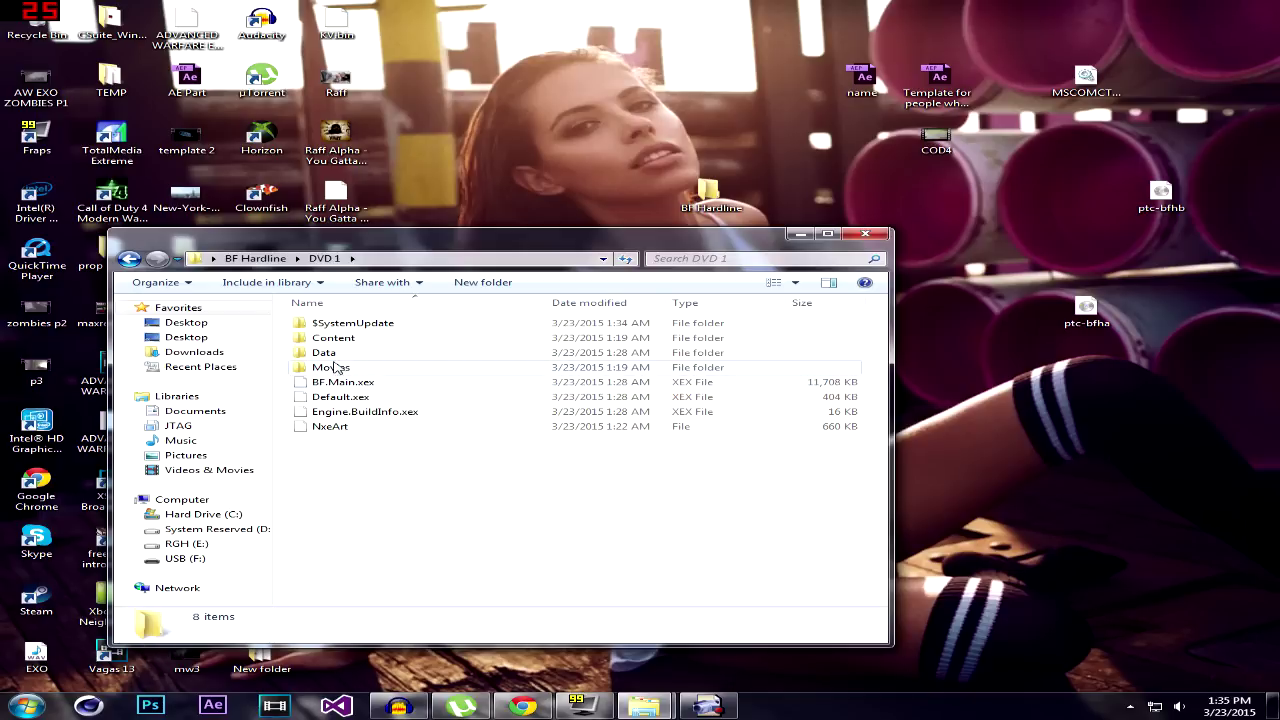
# Browse DVD 1's $SystemUpdate folder and the Content path down to 454109E0\00000002.
pyautogui.click(328, 329)
pyautogui.doubleClick(330, 330)
pyautogui.click(129, 259)
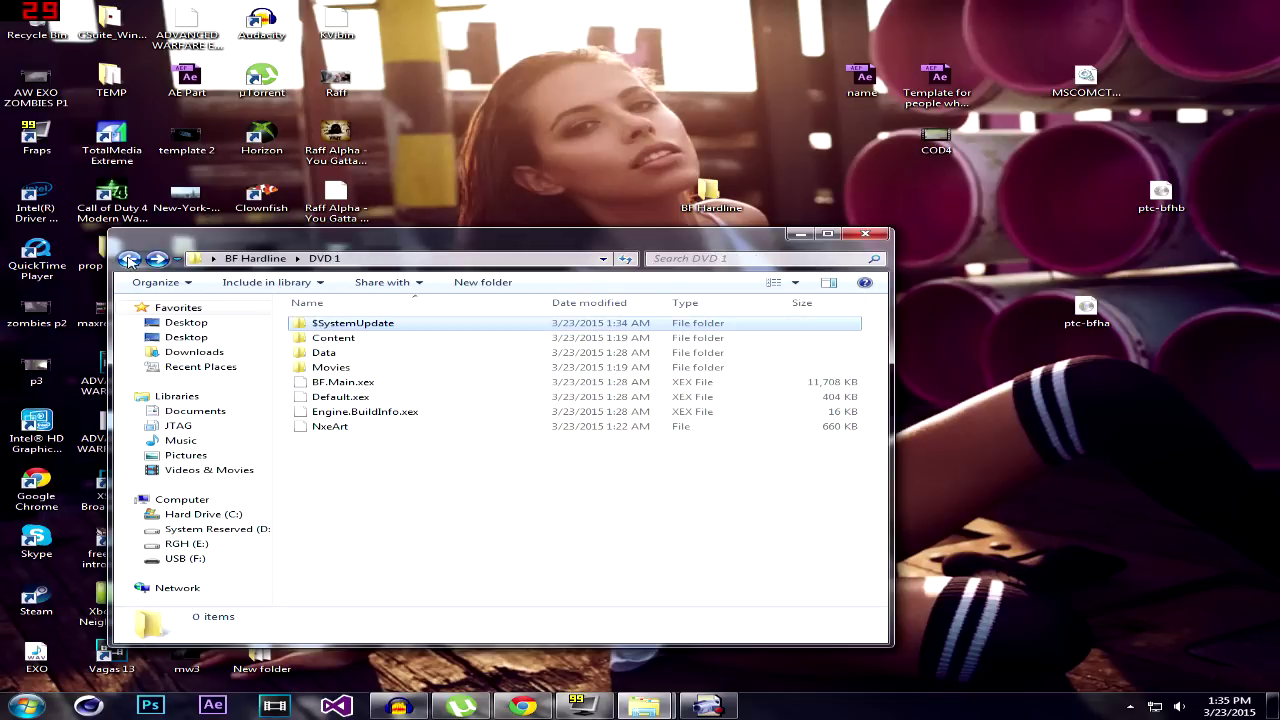
pyautogui.doubleClick(330, 338)
pyautogui.doubleClick(320, 325)
pyautogui.click(322, 330)
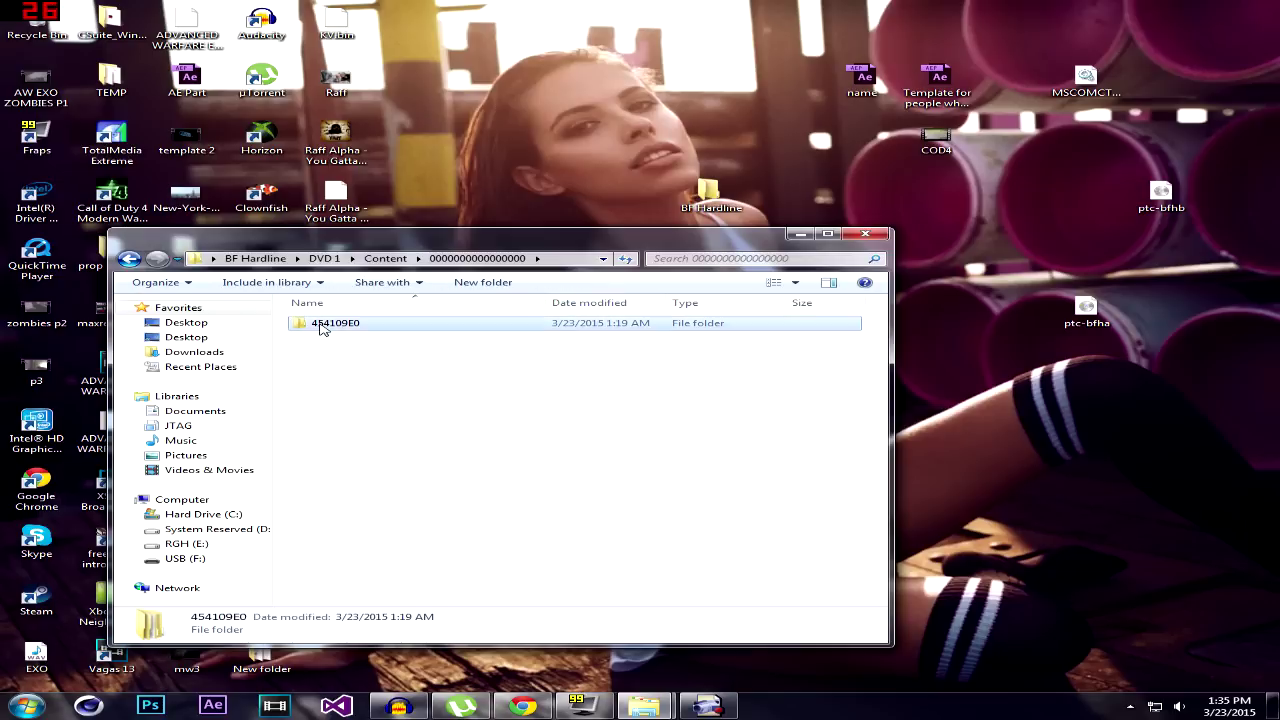
pyautogui.doubleClick(322, 328)
pyautogui.doubleClick(320, 325)
pyautogui.click(320, 325)
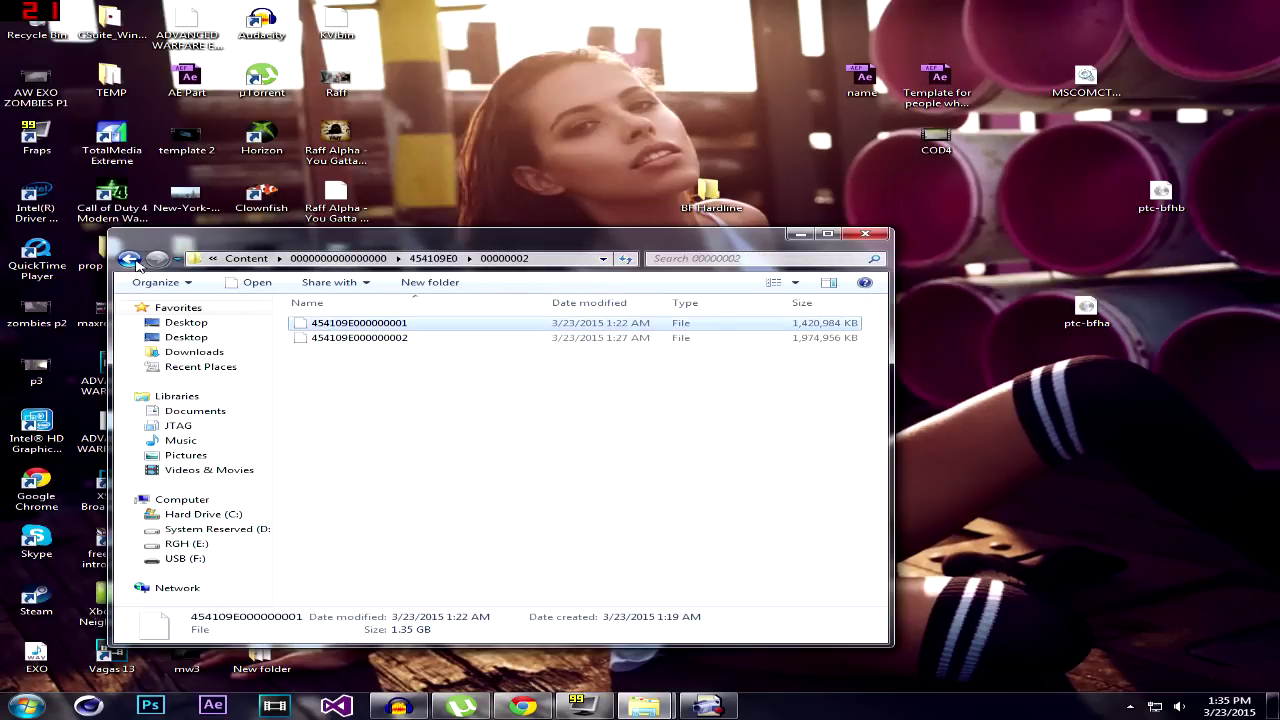
pyautogui.click(130, 259)
pyautogui.click(130, 259)
pyautogui.click(130, 259)
pyautogui.click(130, 259)
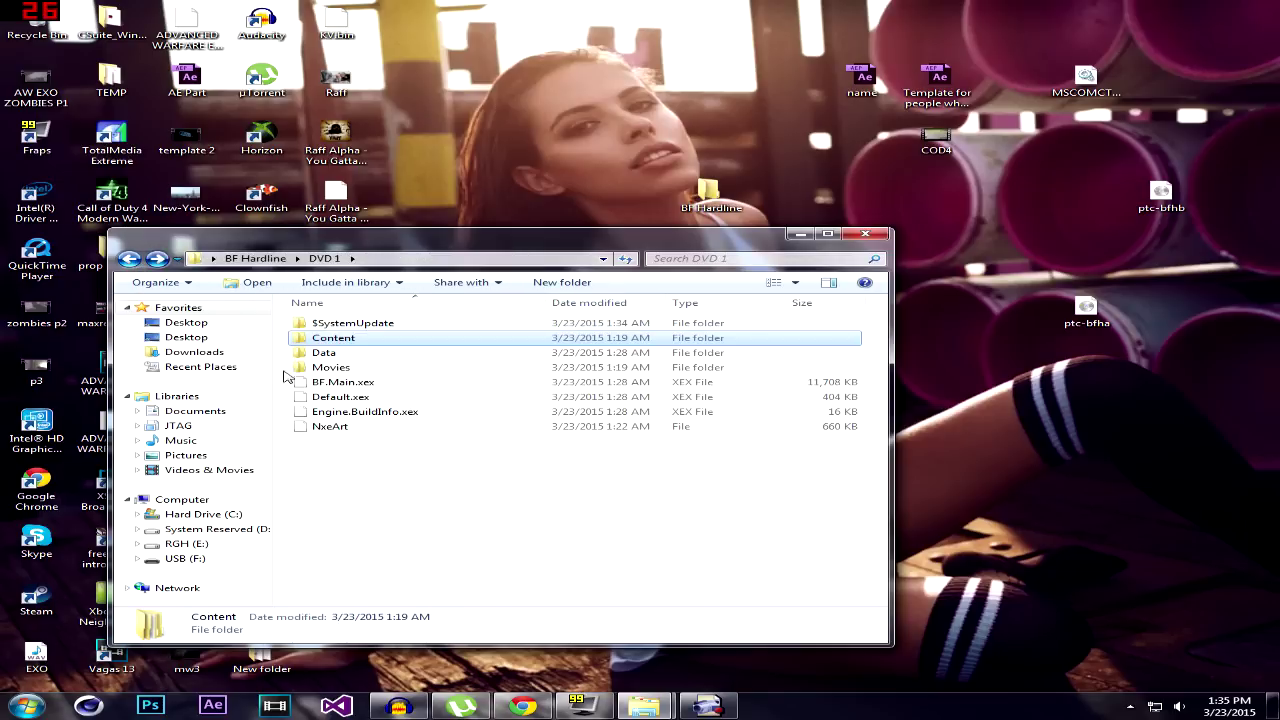
# Look inside DVD 1's Data and Movies folders, then return to BF Hardline.
pyautogui.doubleClick(323, 352)
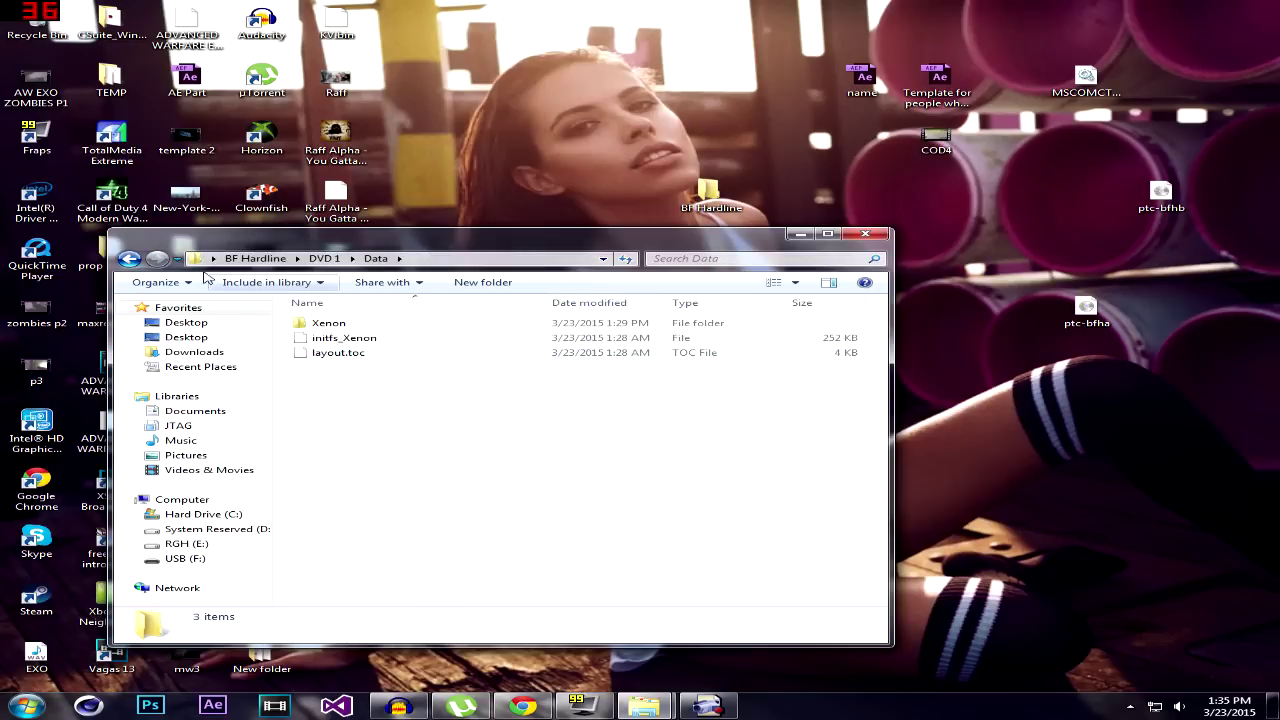
pyautogui.click(130, 259)
pyautogui.doubleClick(346, 367)
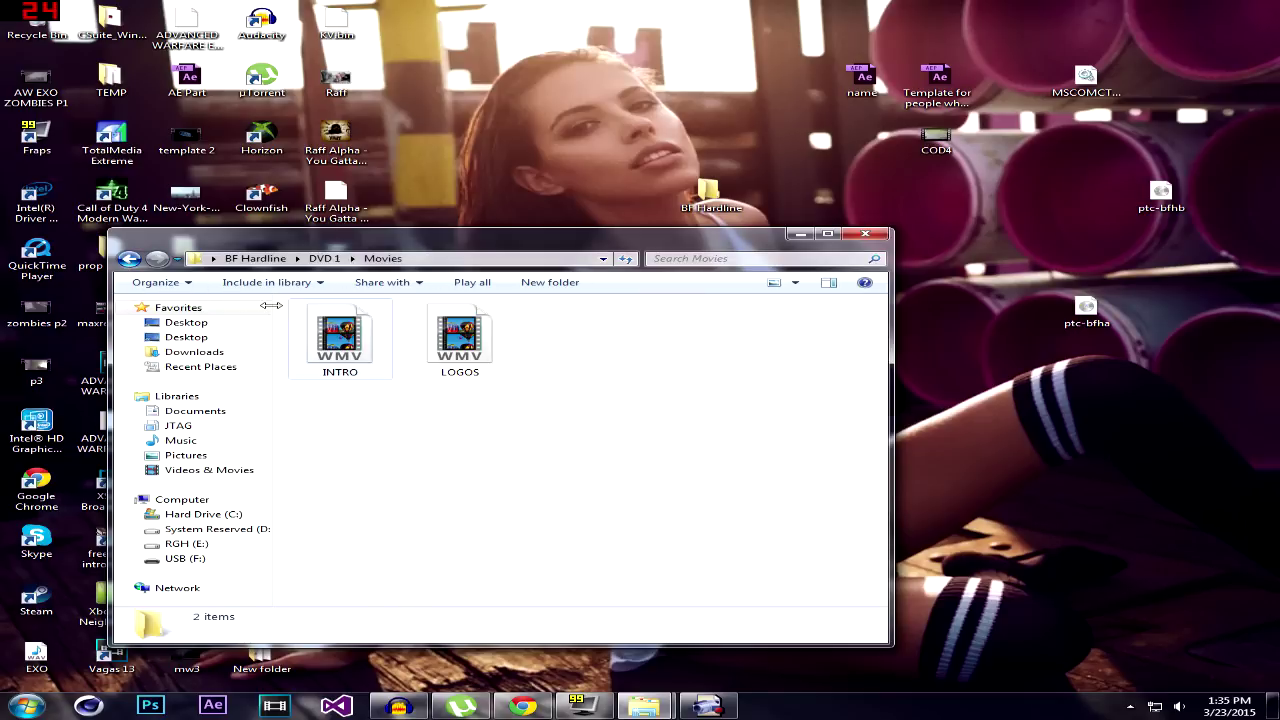
pyautogui.click(130, 259)
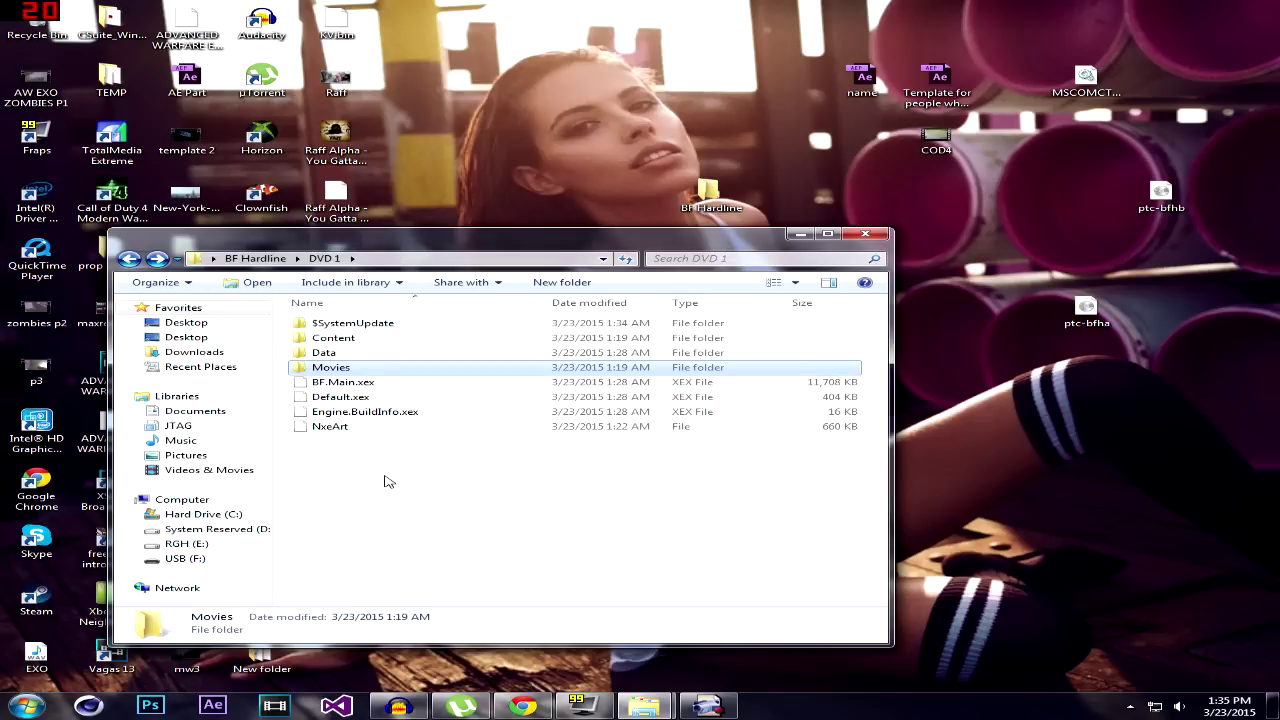
pyautogui.click(130, 259)
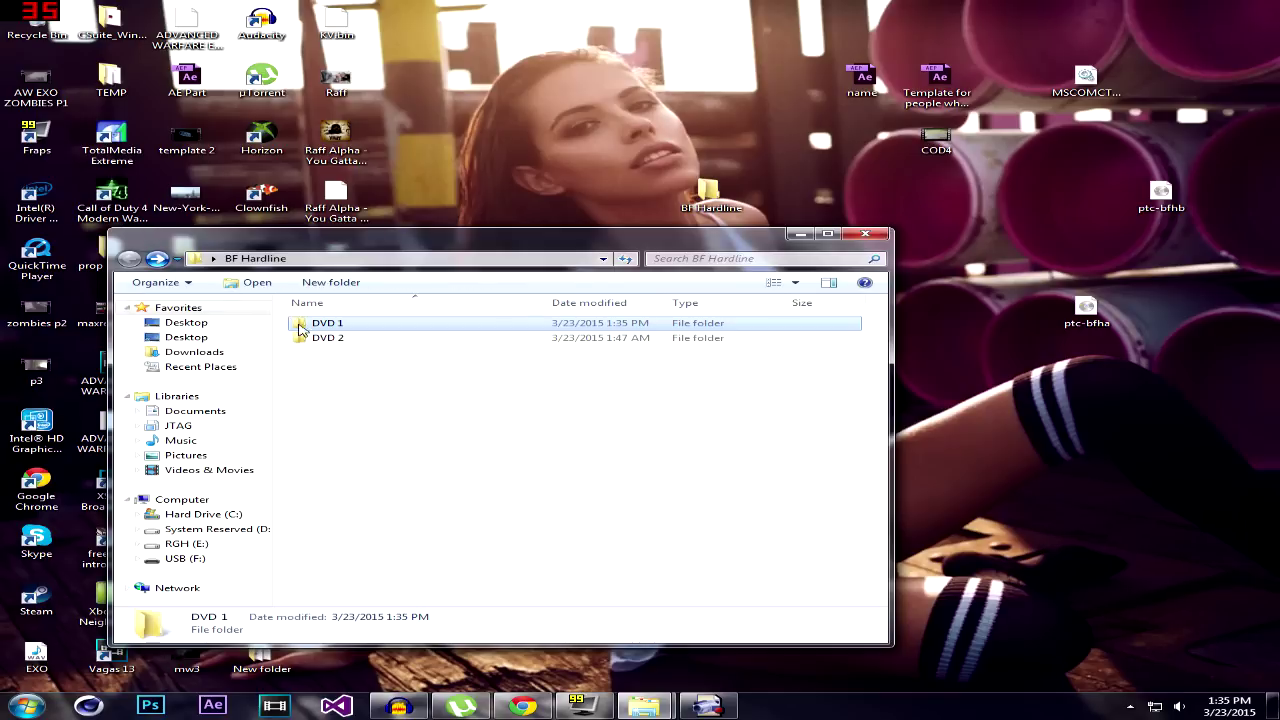
# Open DVD 2, check BF.Splash.xex's actions without deleting, and go back.
pyautogui.doubleClick(322, 338)
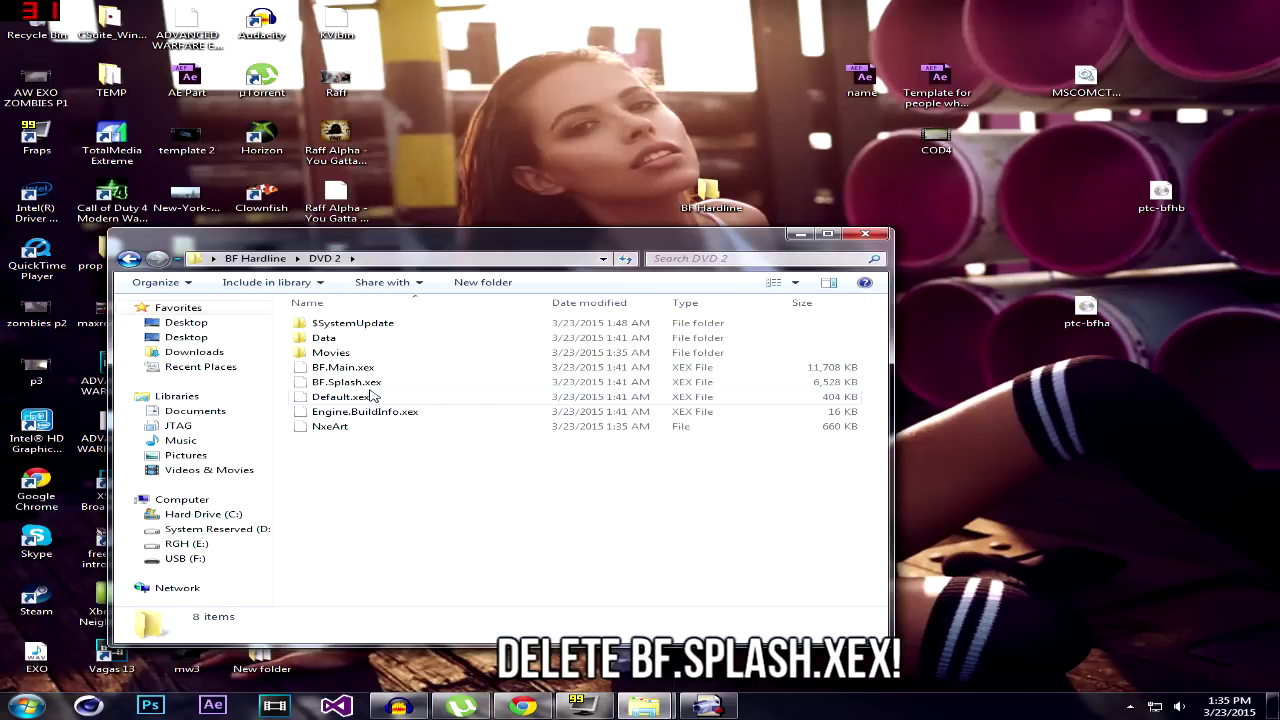
pyautogui.click(370, 382)
pyautogui.rightClick(370, 383)
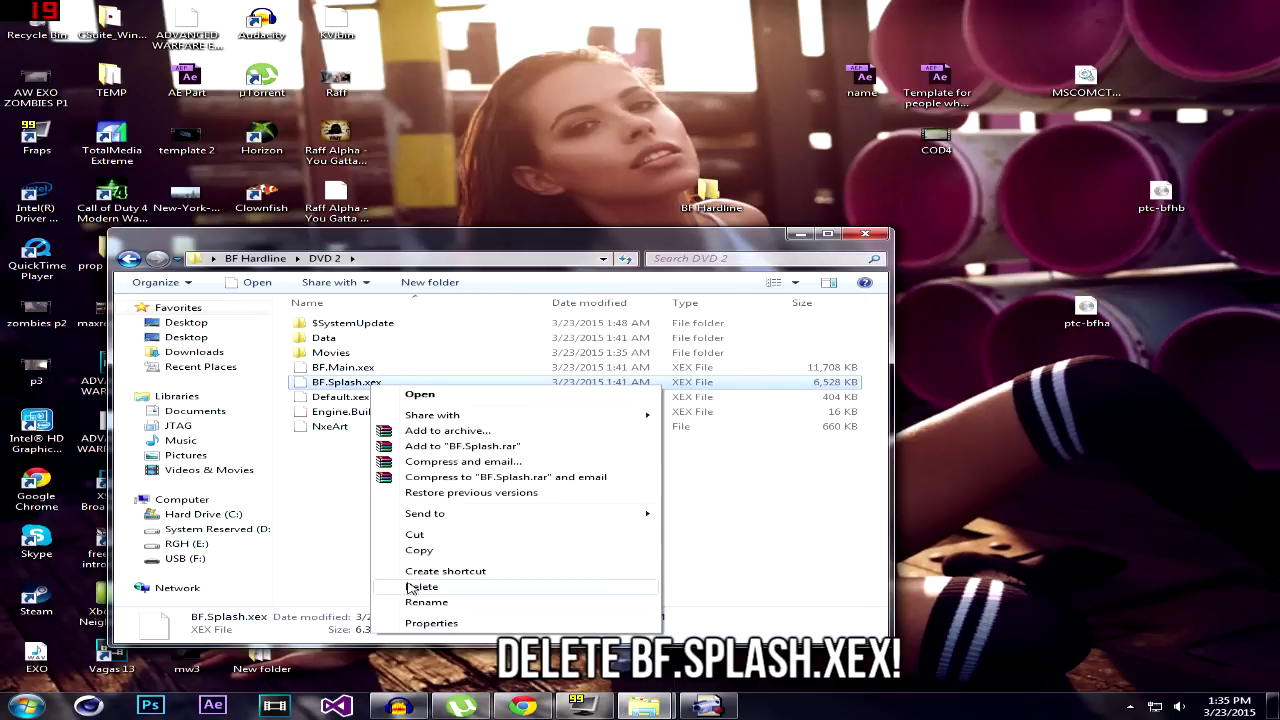
pyautogui.click(337, 459)
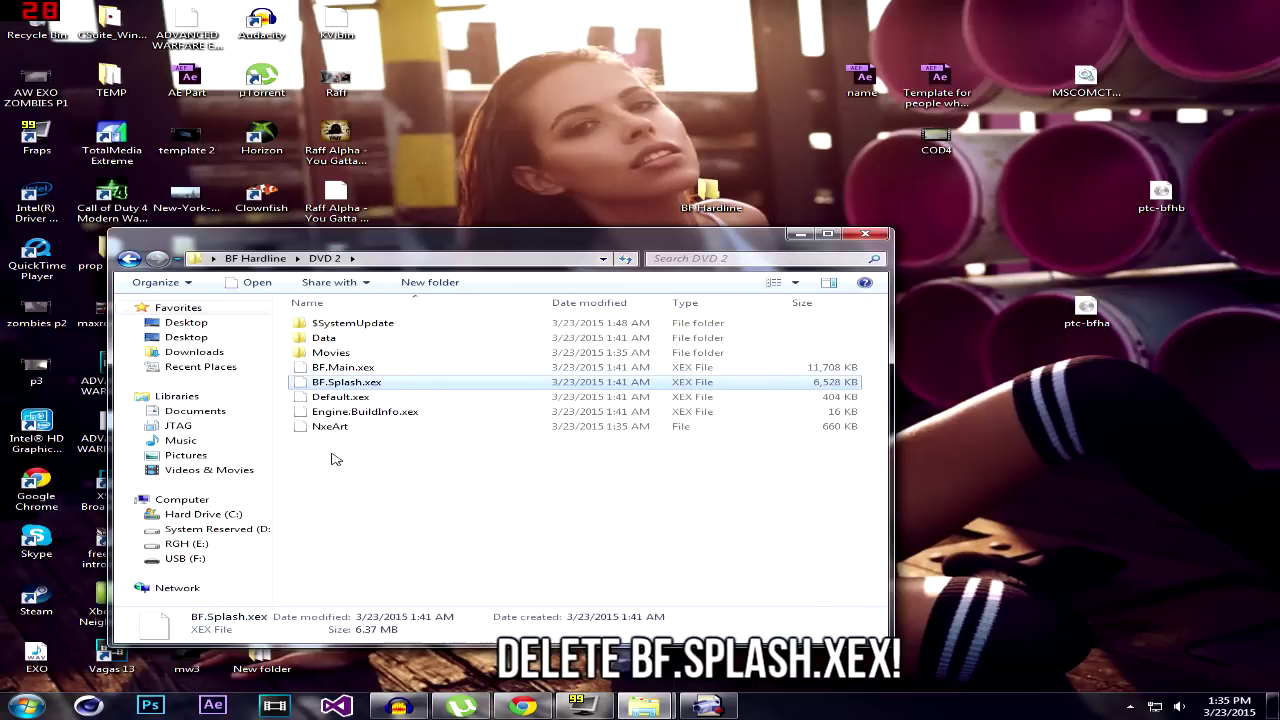
pyautogui.click(130, 259)
# Try copying BF Hardline to USB (F:) and dismiss the not-enough-space warning.
pyautogui.click(865, 234)
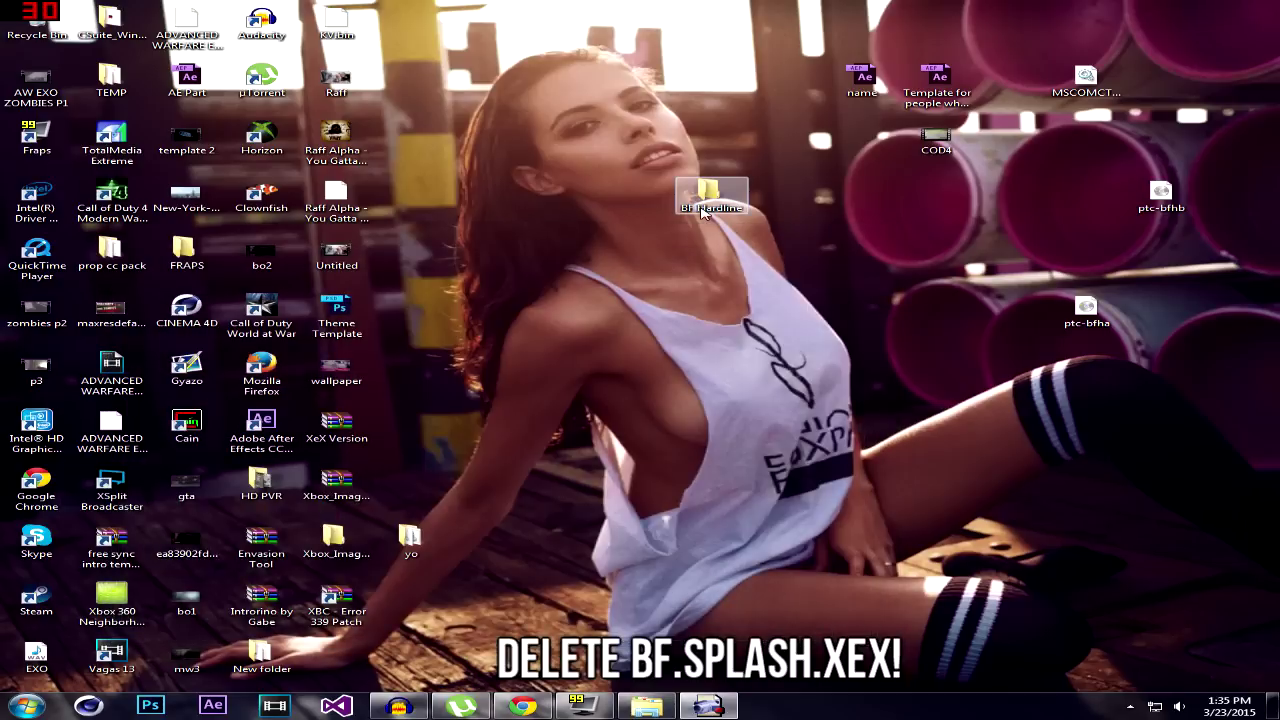
pyautogui.press('super+e')
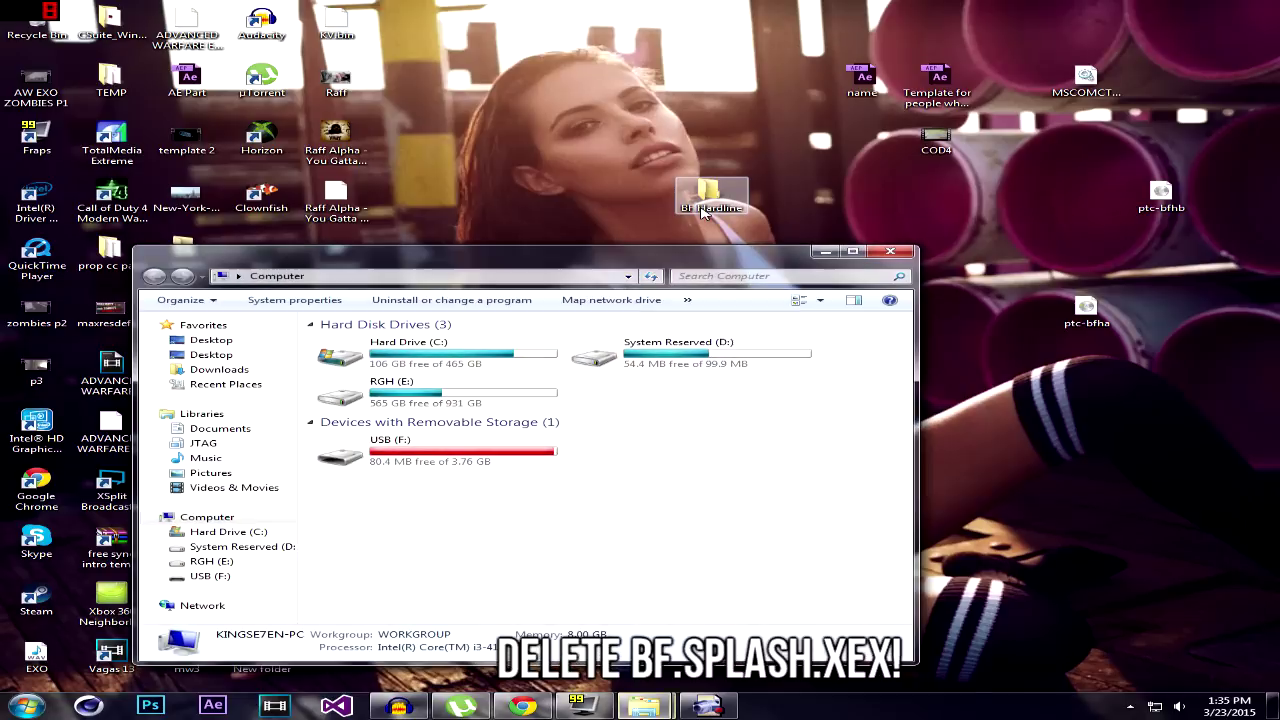
pyautogui.moveTo(707, 193)
pyautogui.mouseDown()
pyautogui.moveTo(586, 296)
pyautogui.moveTo(240, 532)
pyautogui.moveTo(205, 574)
pyautogui.moveTo(222, 578)
pyautogui.mouseUp()
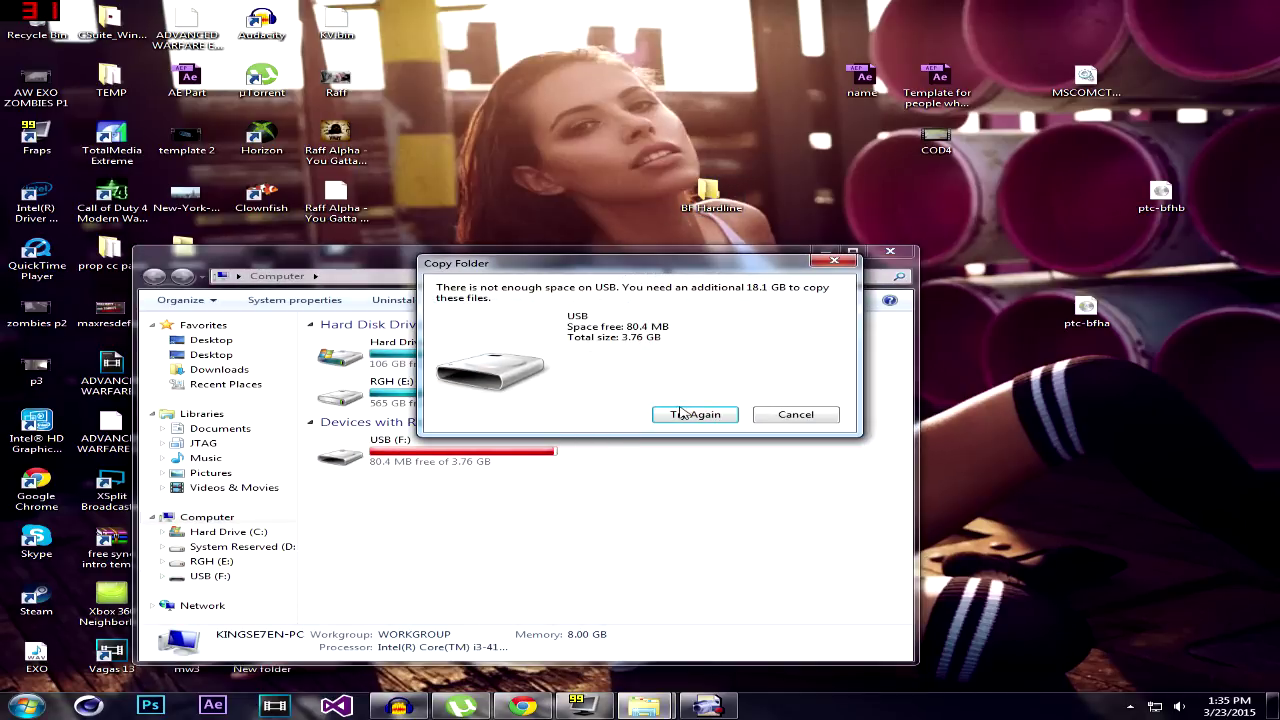
pyautogui.click(792, 417)
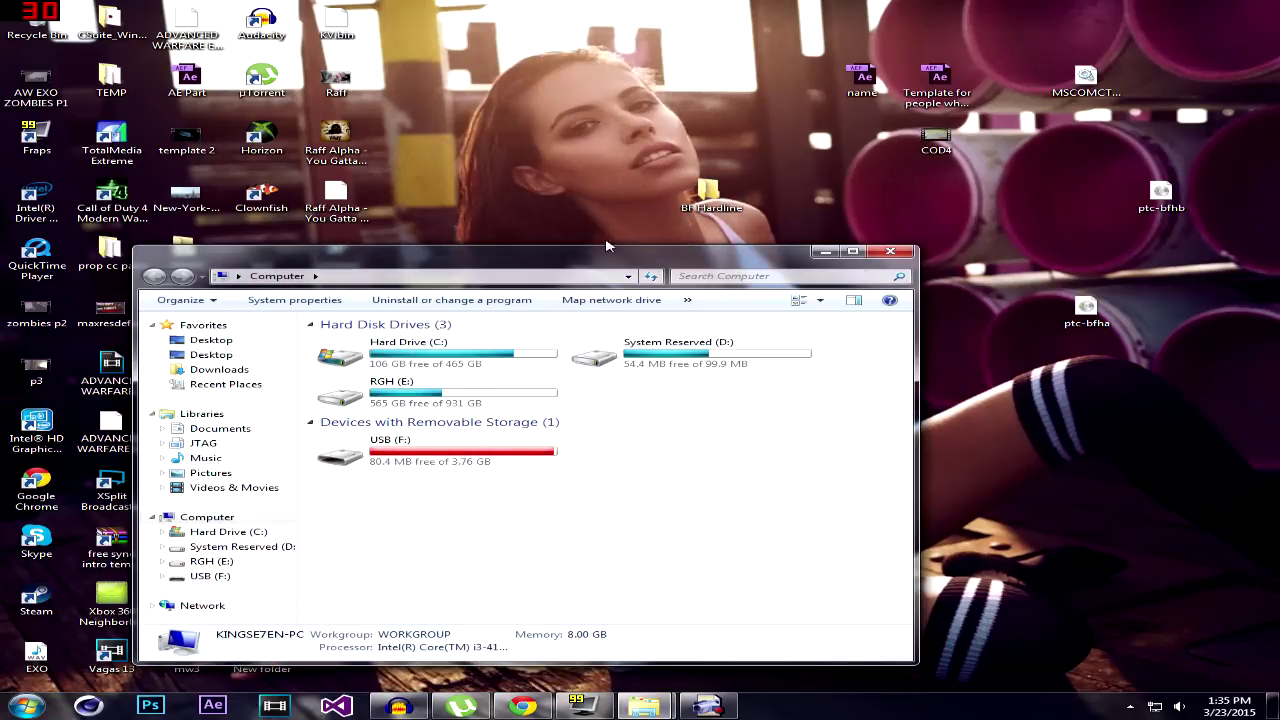
# Rename the BF Hardline desktop folder to 'BattleField HARDLine'.
pyautogui.click(700, 207)
pyautogui.rightClick(700, 207)
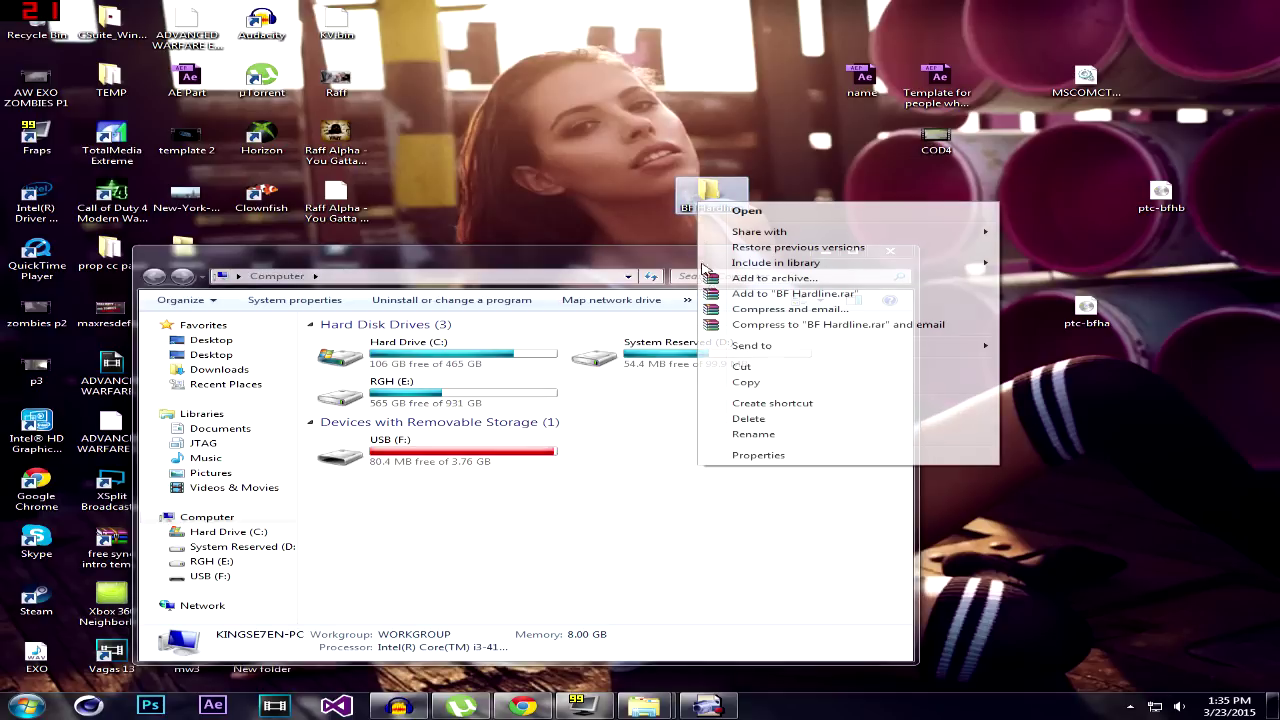
pyautogui.click(740, 444)
pyautogui.write('Battle')
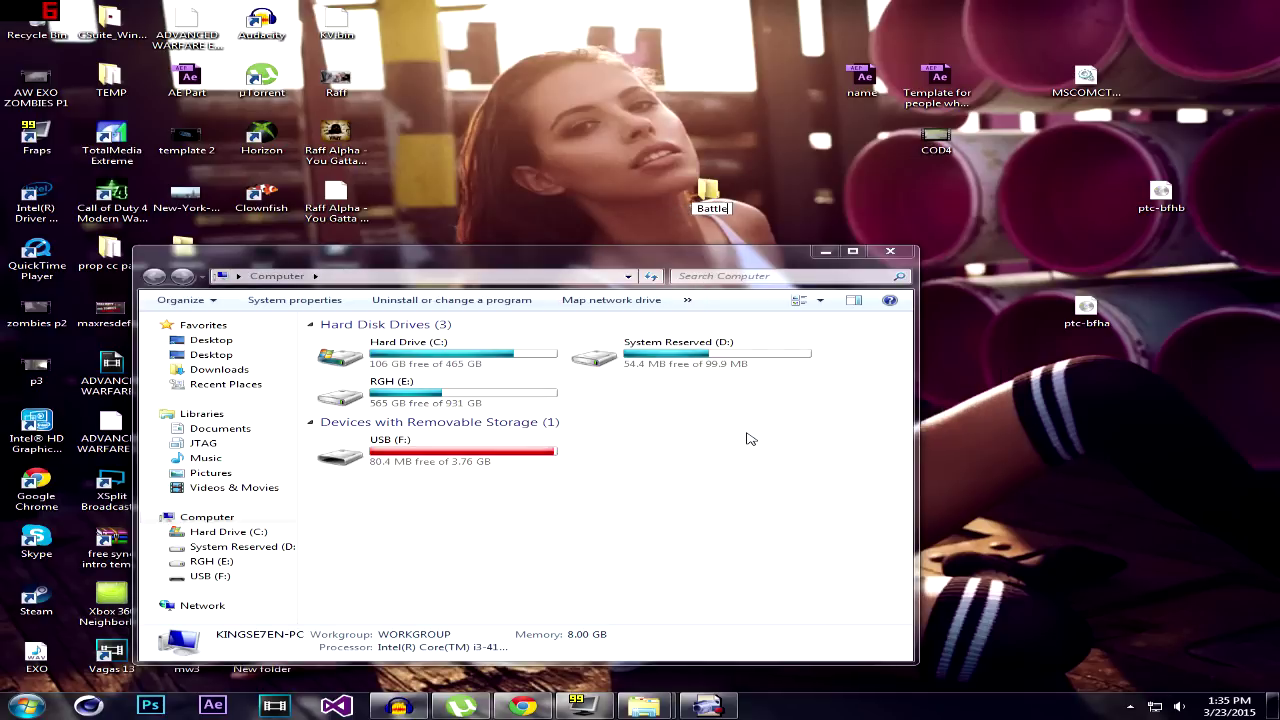
pyautogui.write('Field ')
pyautogui.write('HAR')
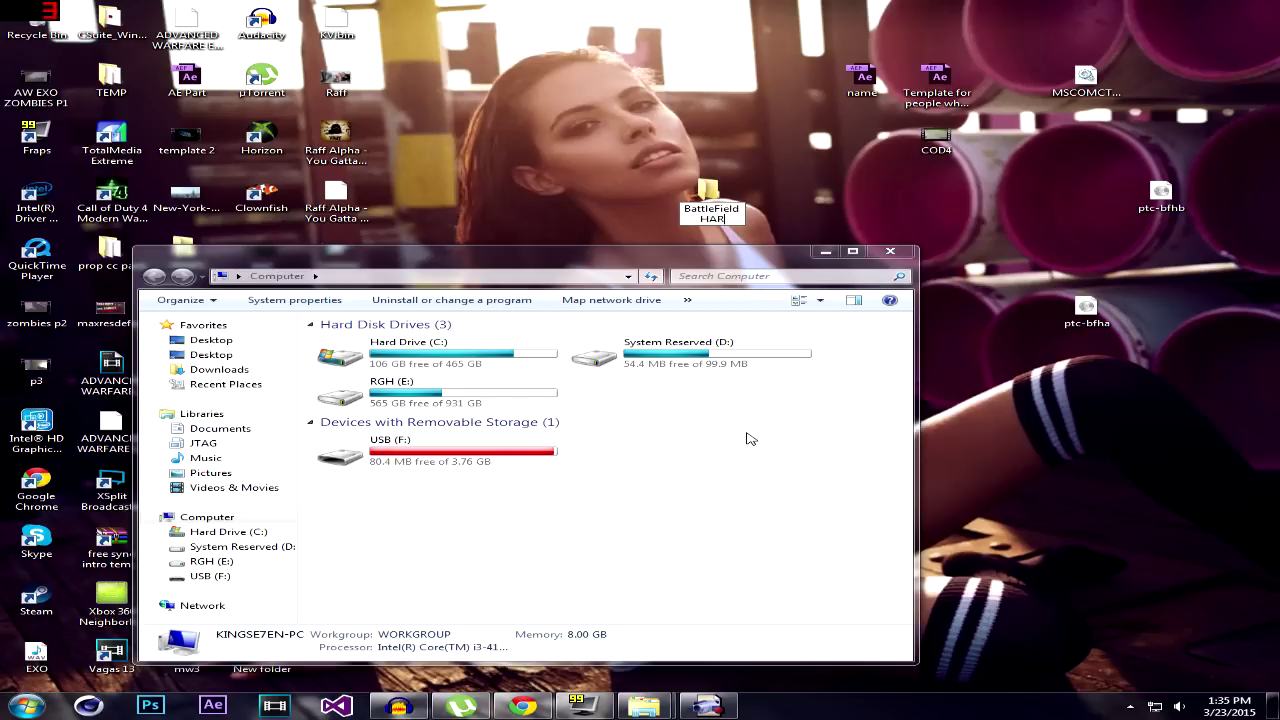
pyautogui.write('DLi')
pyautogui.write('NE')
pyautogui.press('BackSpace')
pyautogui.press('BackSpace')
pyautogui.write('ne')
pyautogui.press('Return')
# Drag BattleField HARDLine onto RGH (E:), then close Computer once copying finishes.
pyautogui.moveTo(715, 212)
pyautogui.mouseDown()
pyautogui.moveTo(290, 543)
pyautogui.moveTo(240, 566)
pyautogui.mouseUp()
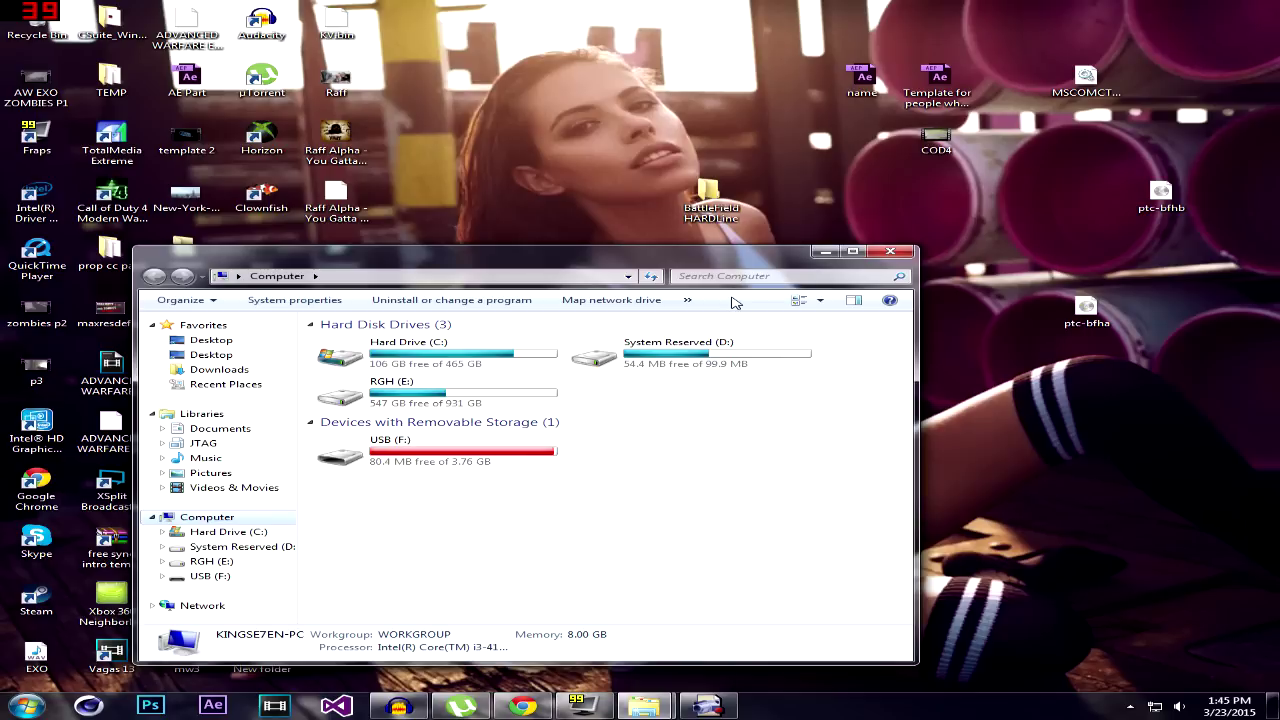
pyautogui.click(890, 251)
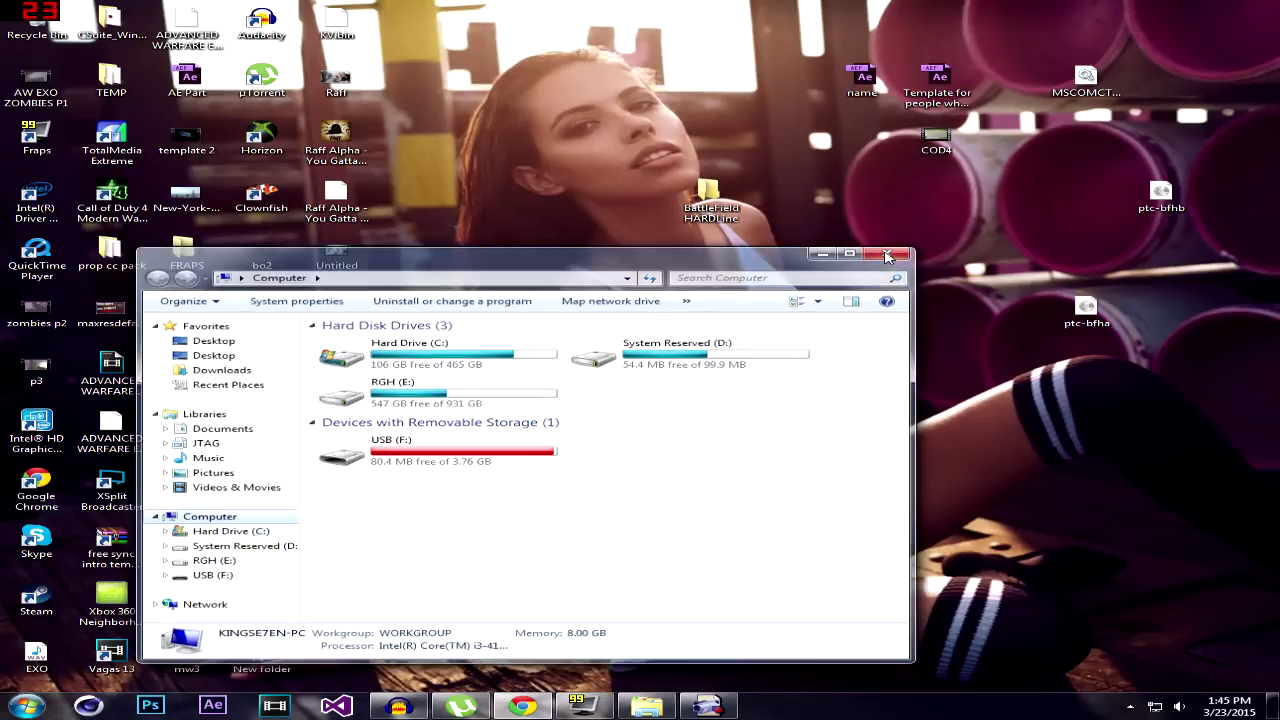
# Bring the Hauppauge HD PVR Capture window forward from the taskbar.
pyautogui.click(733, 706)
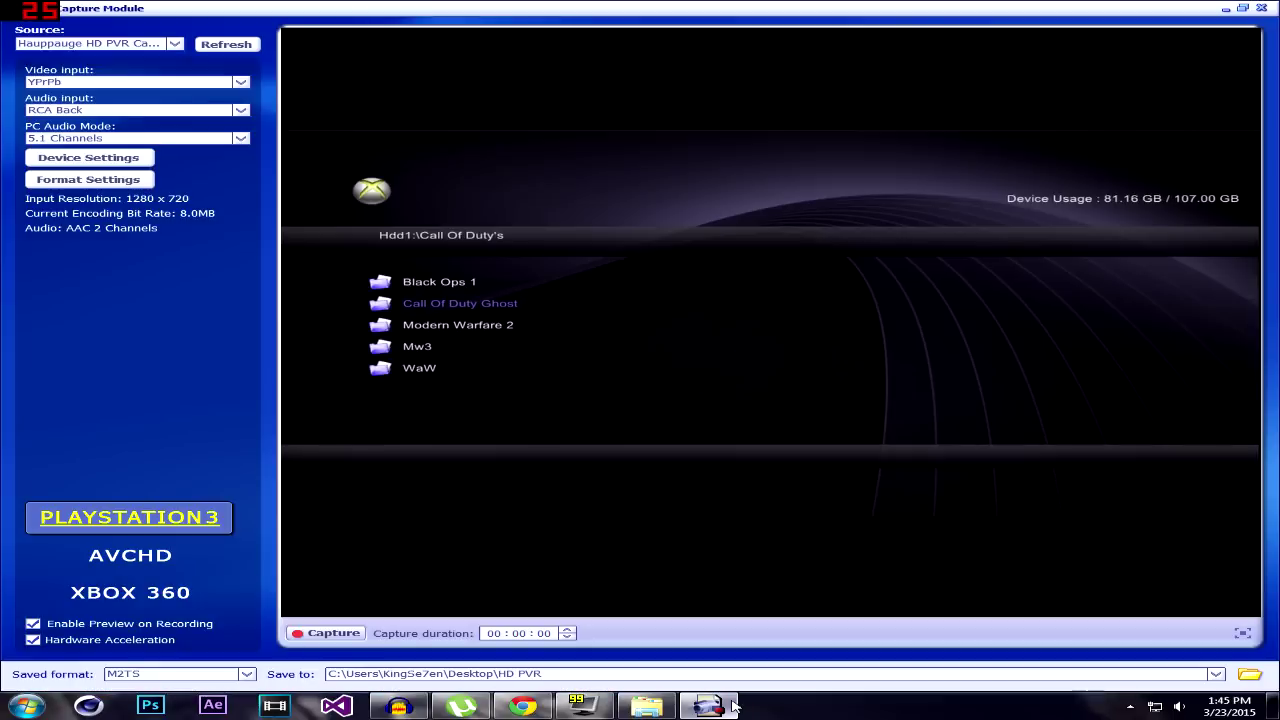